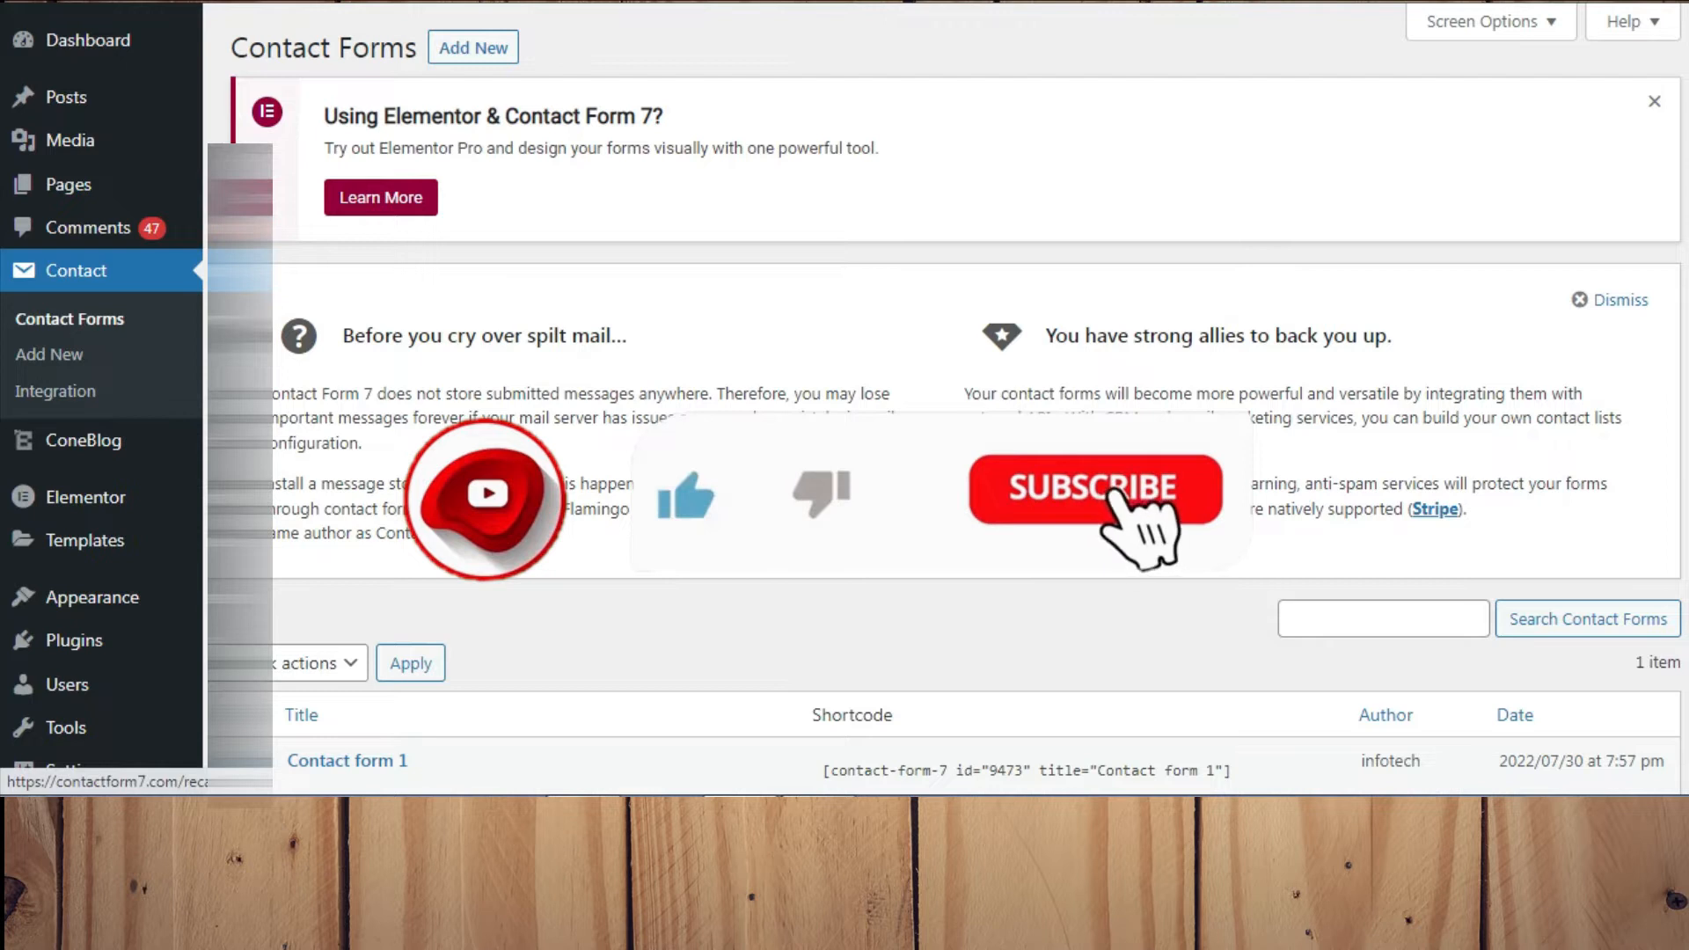
Open the reCAPTCHA guide linked on the Contact Forms page and follow it to the reCAPTCHA Admin Console's site registration form.
{"action": "right_click", "coordinate": [1014, 508]}
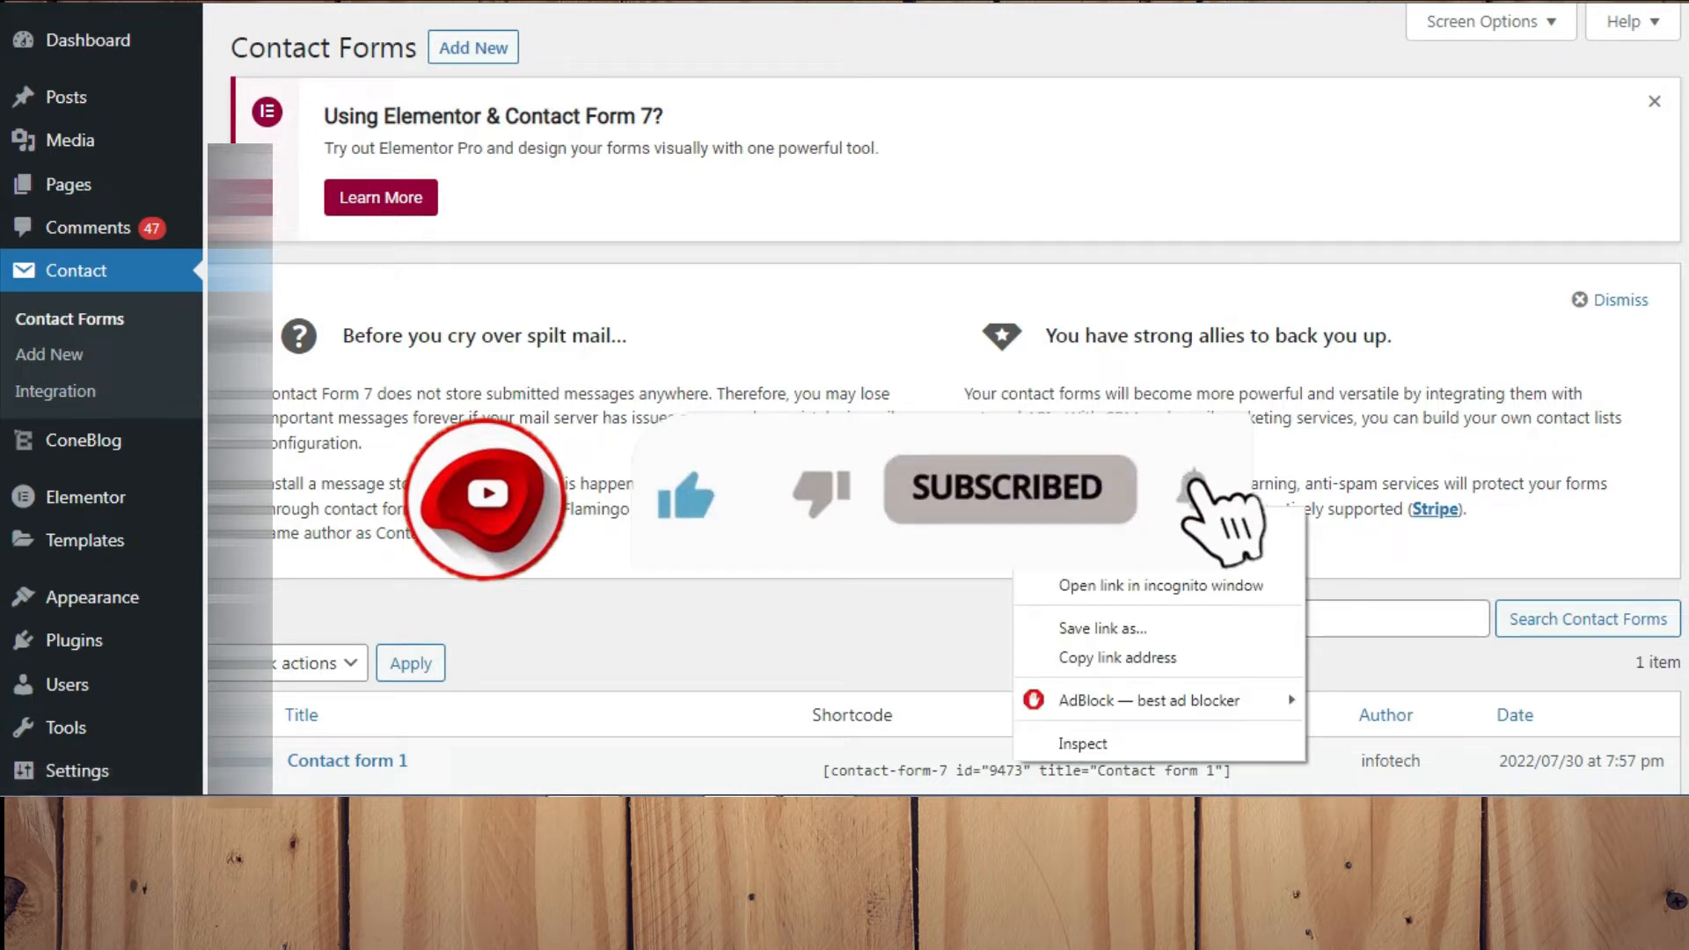
{"action": "left_click", "coordinate": [1090, 525]}
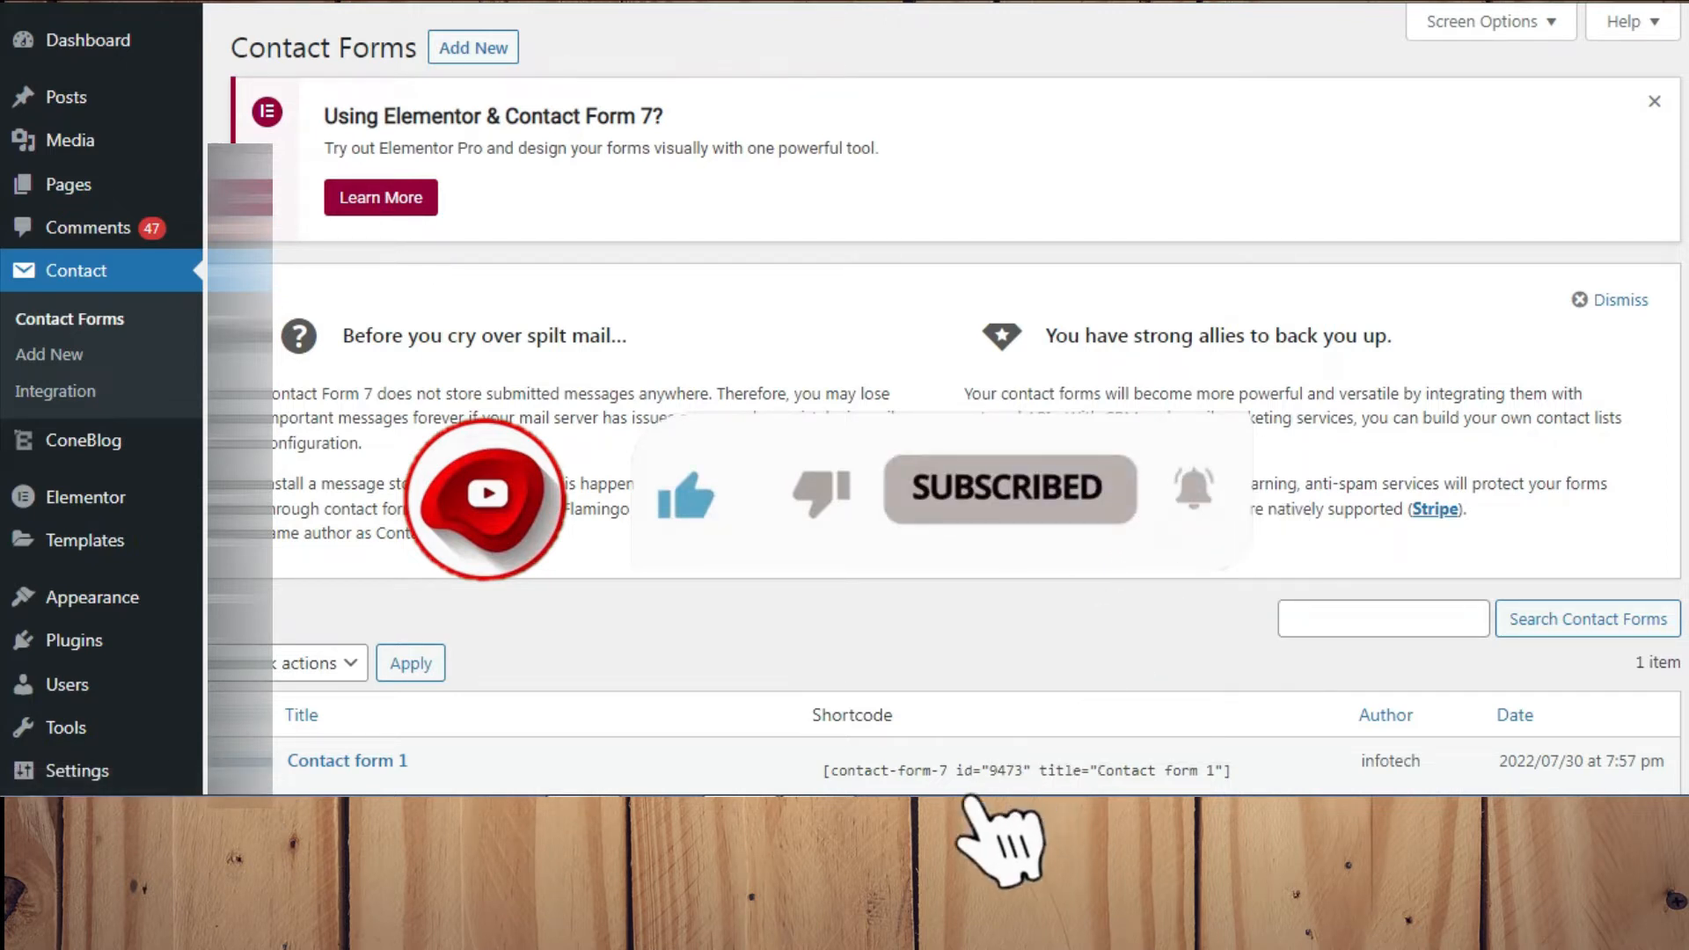
{"action": "left_click", "coordinate": [1373, 1]}
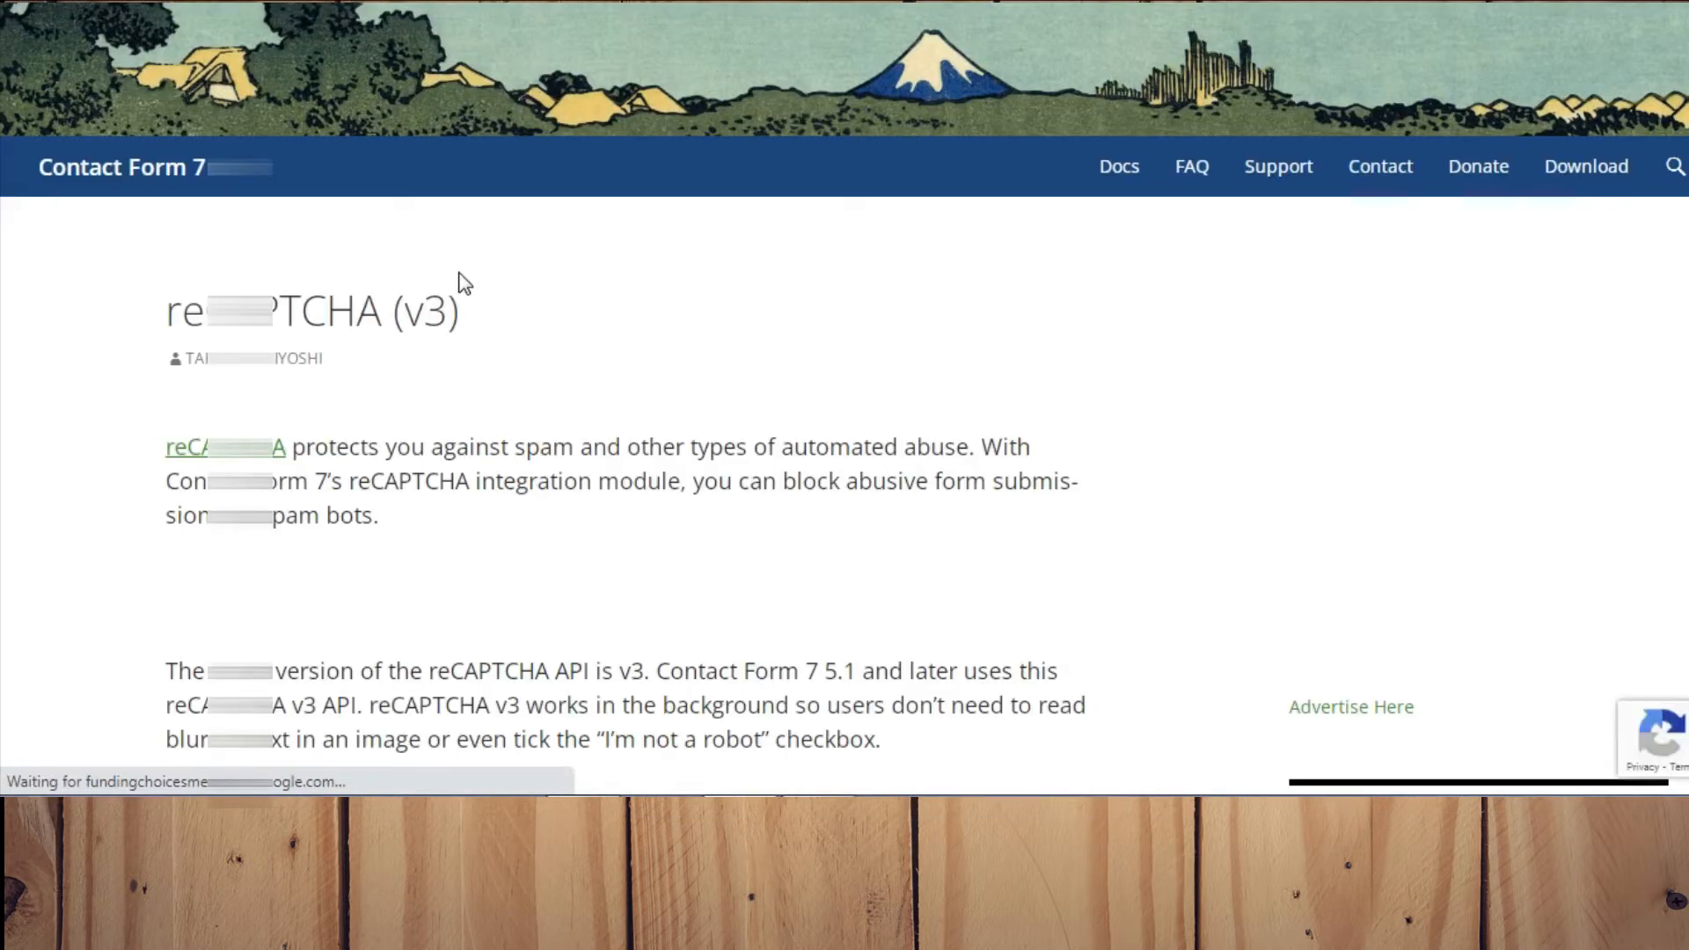
{"action": "scroll", "coordinate": [521, 428], "scroll_direction": "down", "scroll_amount": 8}
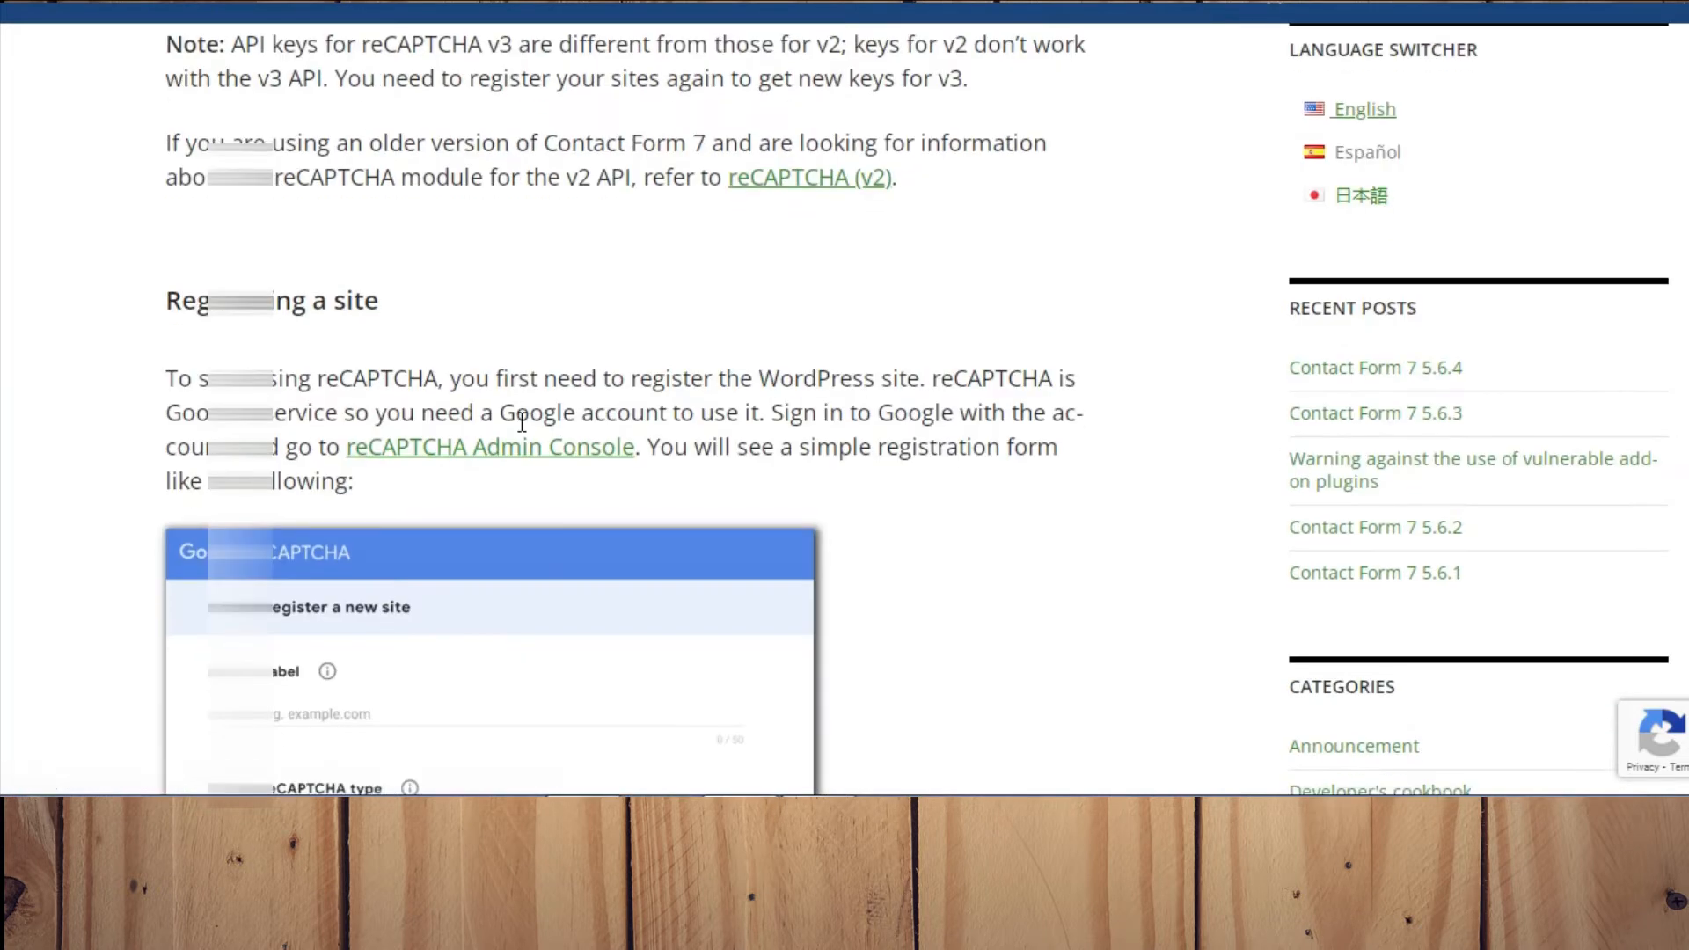
{"action": "scroll", "coordinate": [441, 412], "scroll_direction": "down", "scroll_amount": 2}
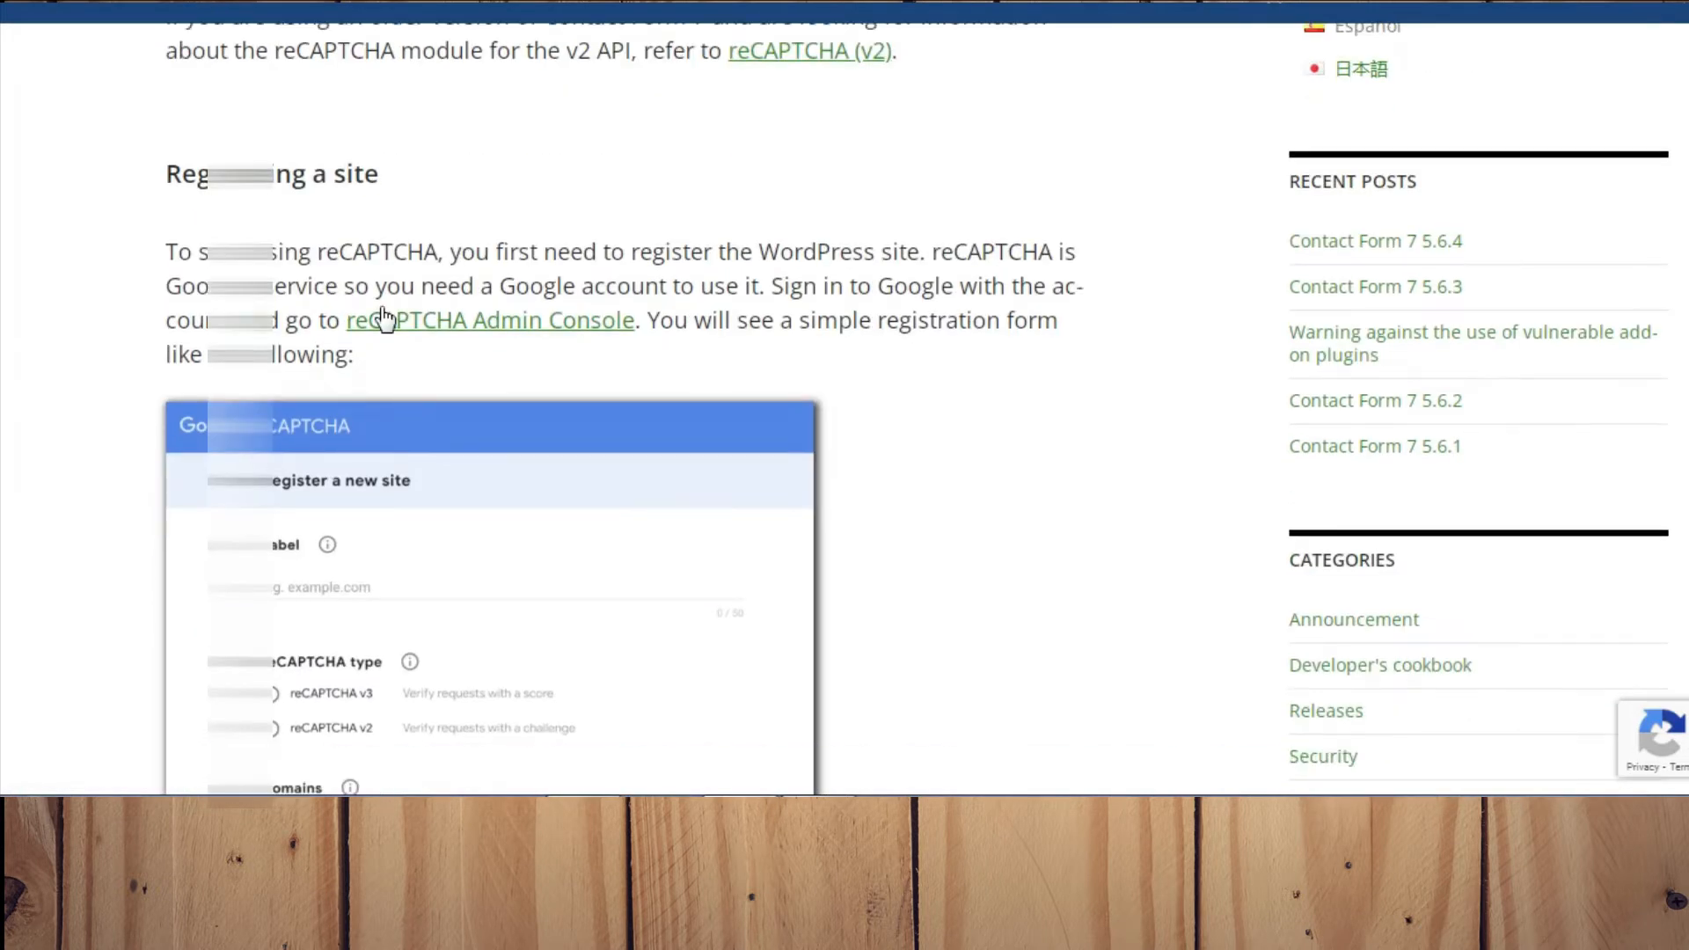
{"action": "left_click", "coordinate": [473, 326]}
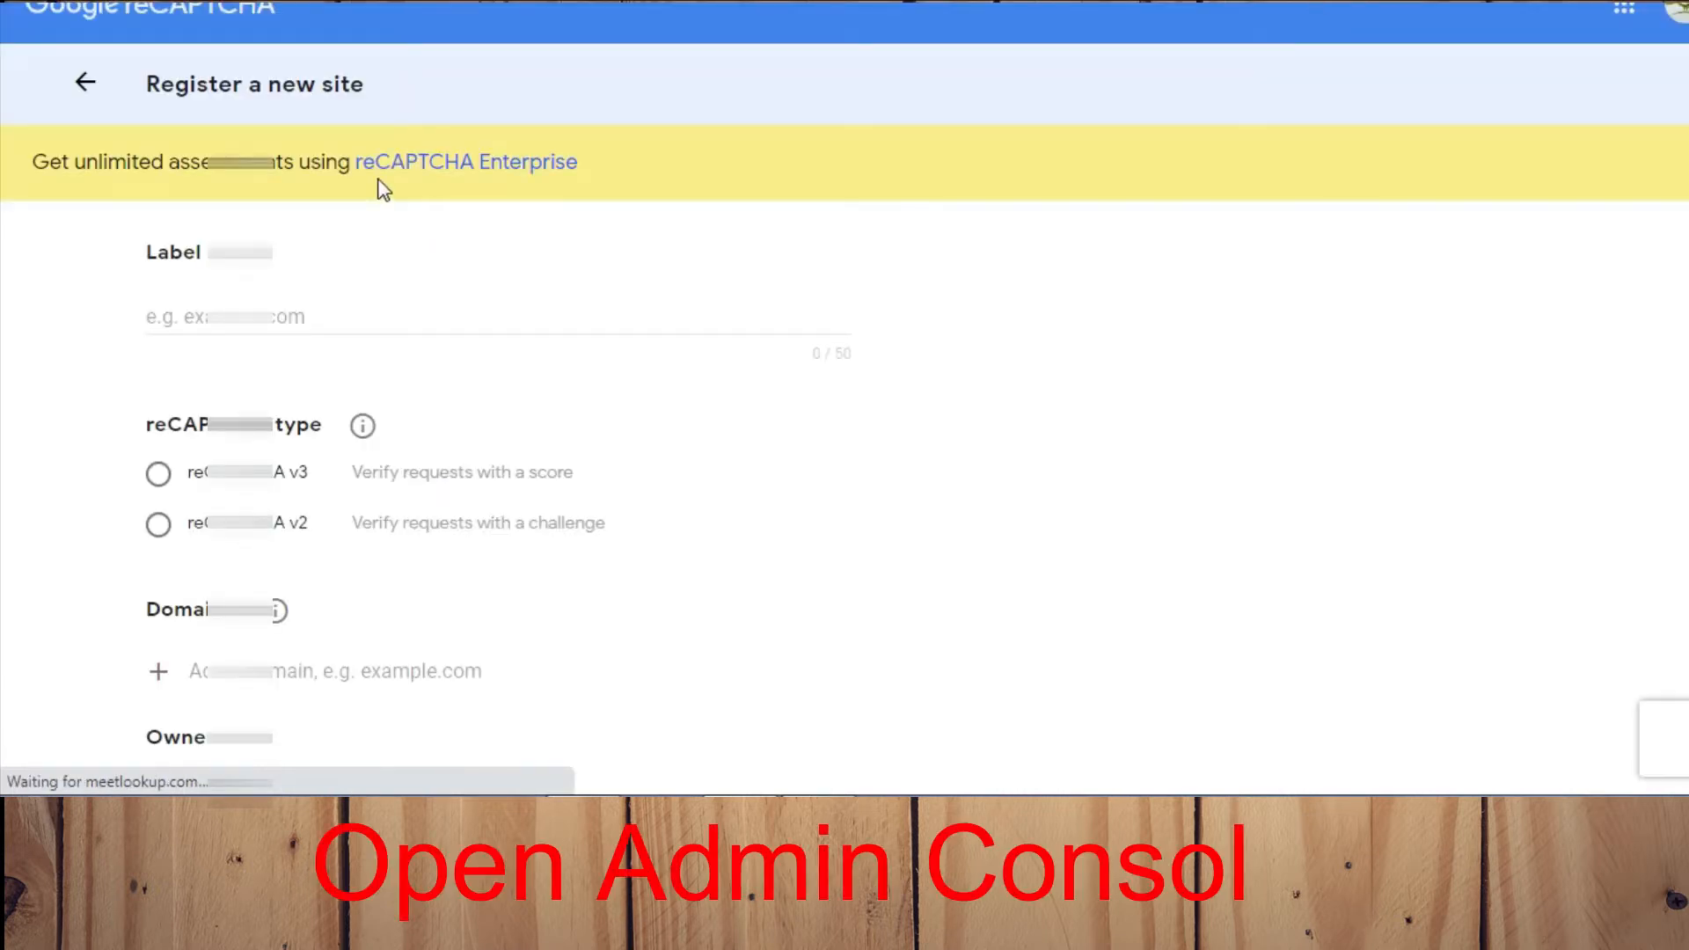
Label the new site informationandtech and select reCAPTCHA v3 as its type.
{"action": "left_click", "coordinate": [328, 318]}
{"action": "key", "text": "ctrl+v"}
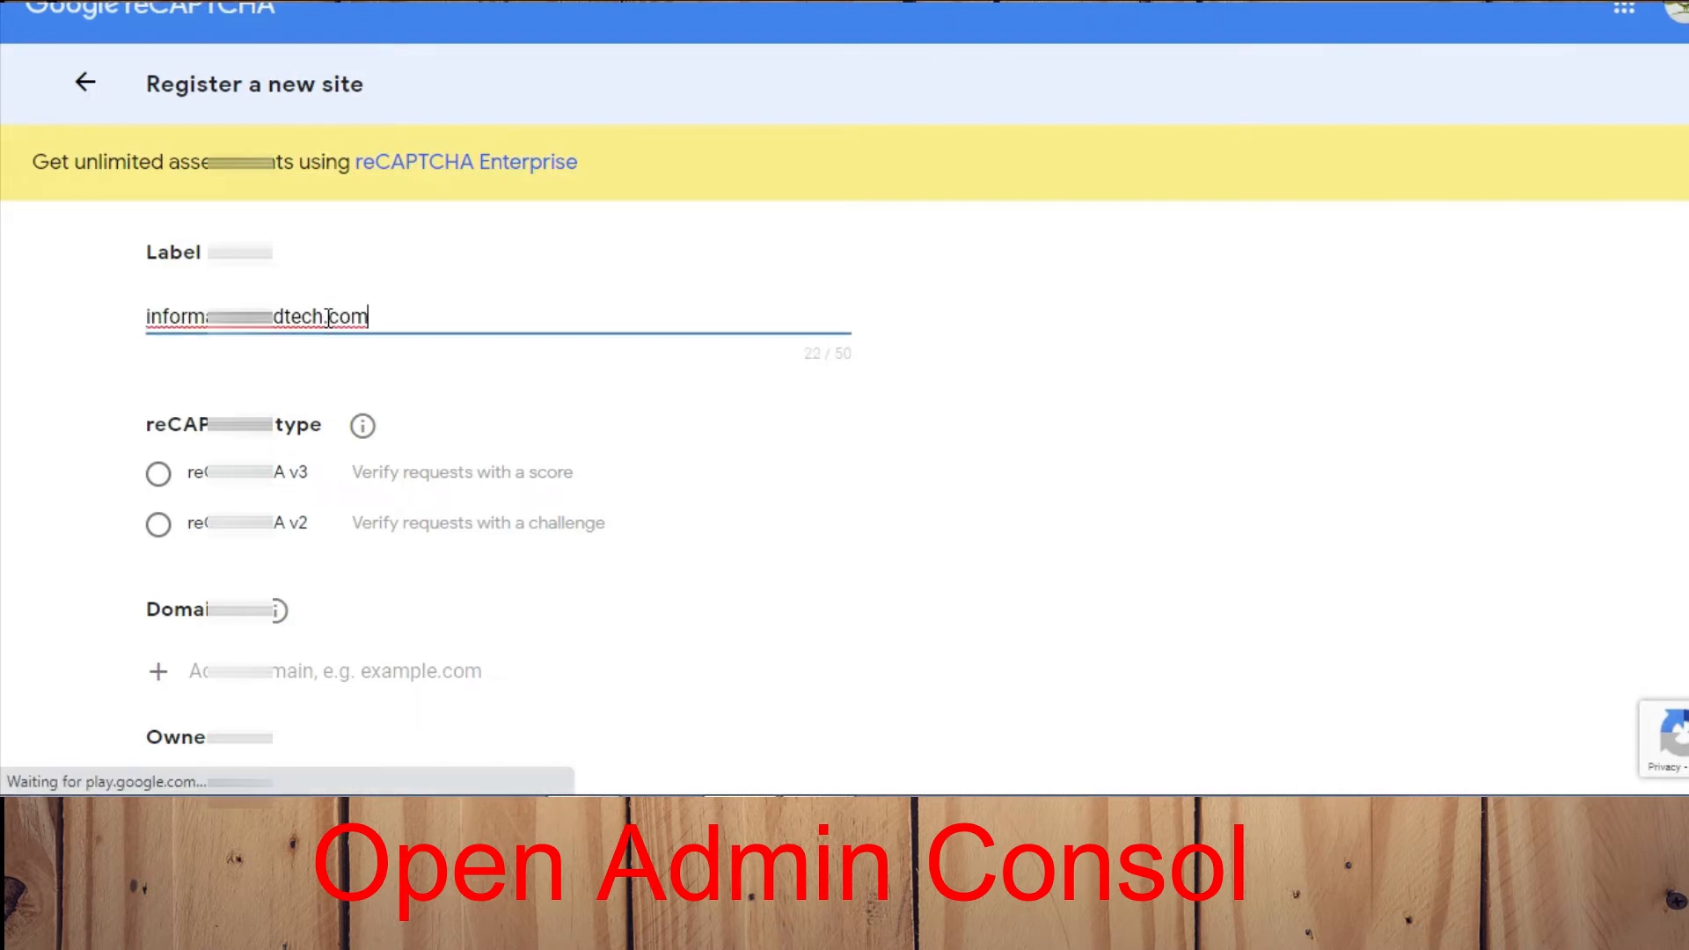
{"action": "key", "text": "BackSpace"}
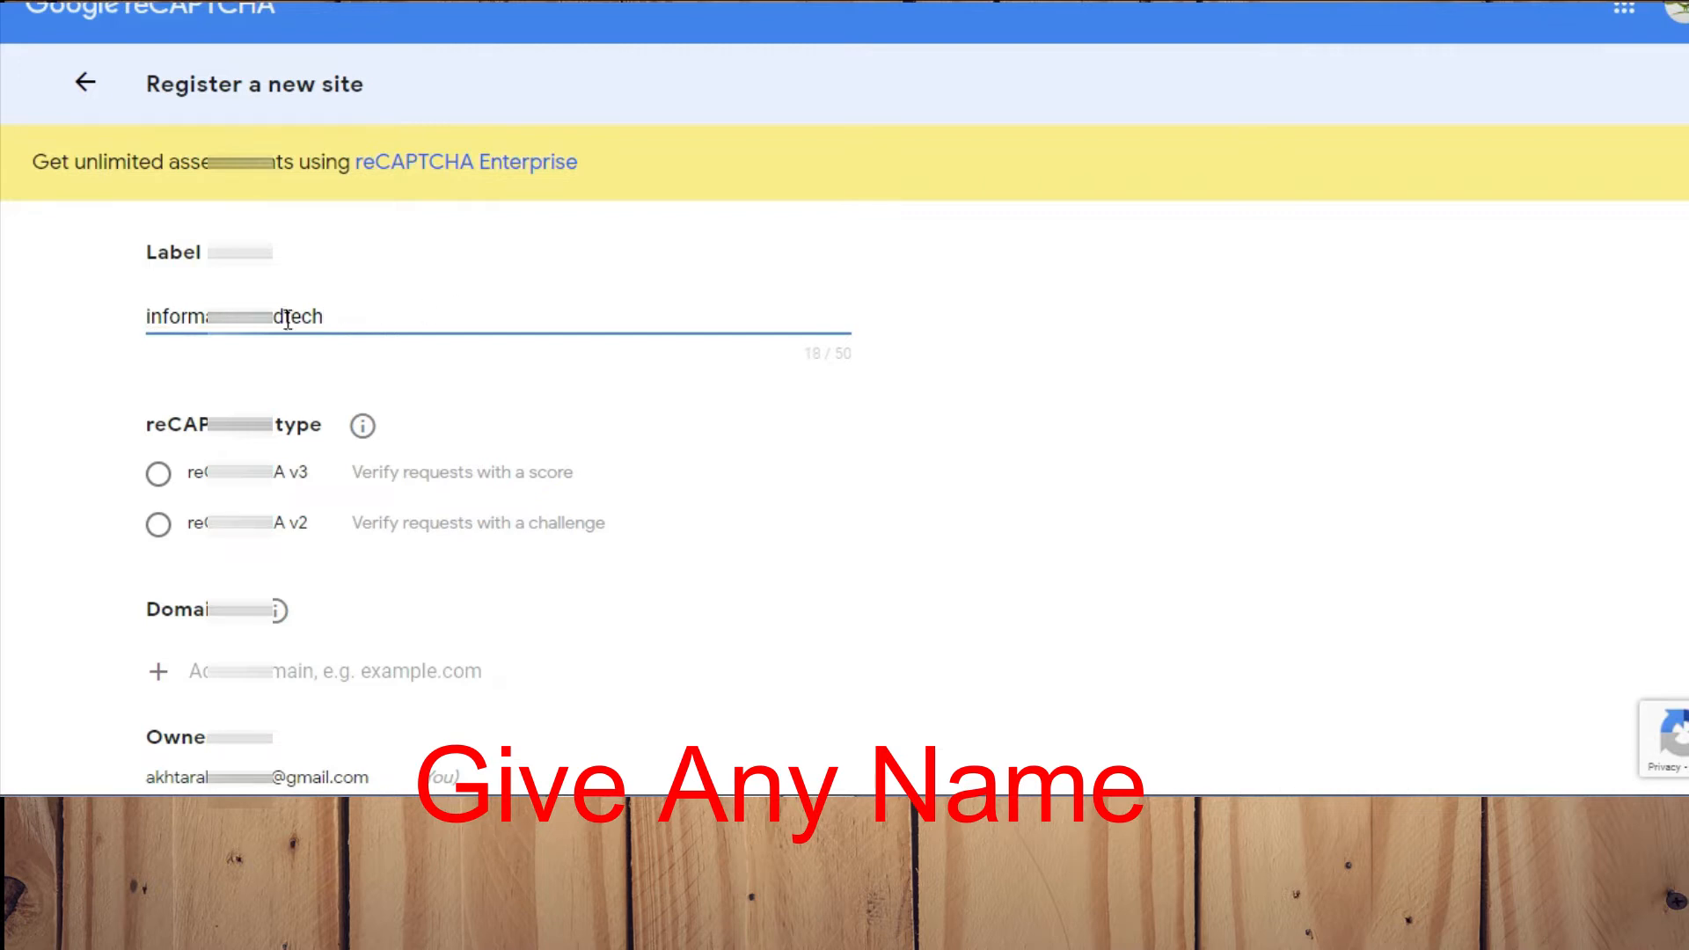
{"action": "left_click", "coordinate": [149, 317]}
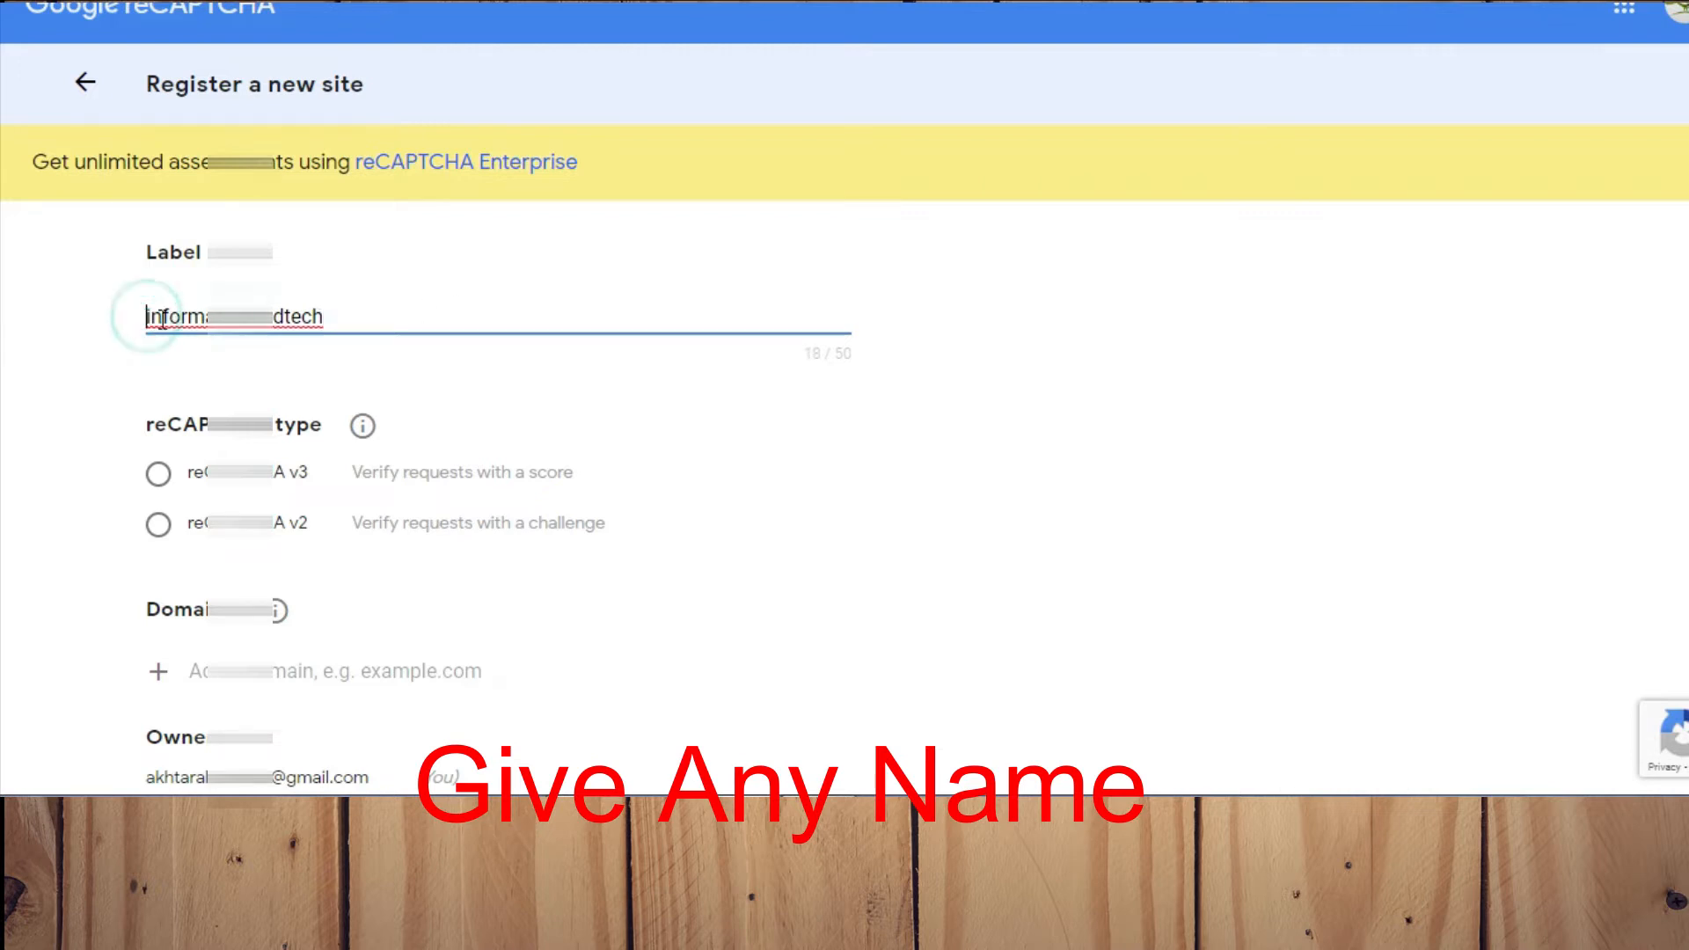
{"action": "scroll", "coordinate": [369, 314], "scroll_direction": "down", "scroll_amount": 3}
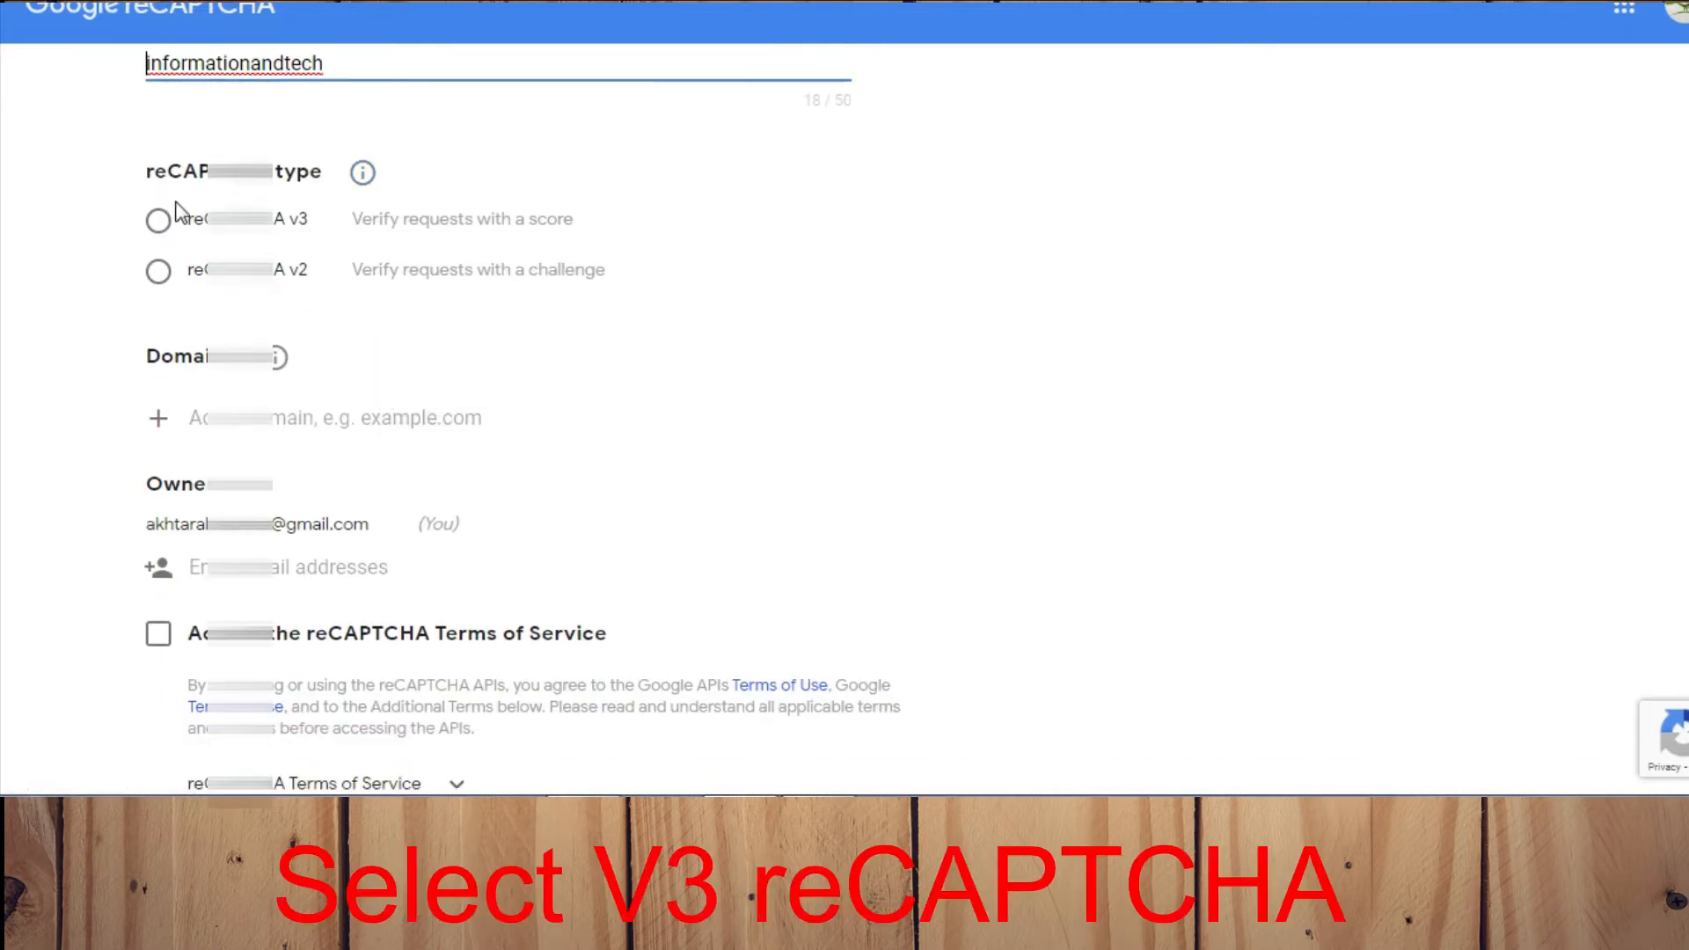
{"action": "left_click", "coordinate": [159, 223]}
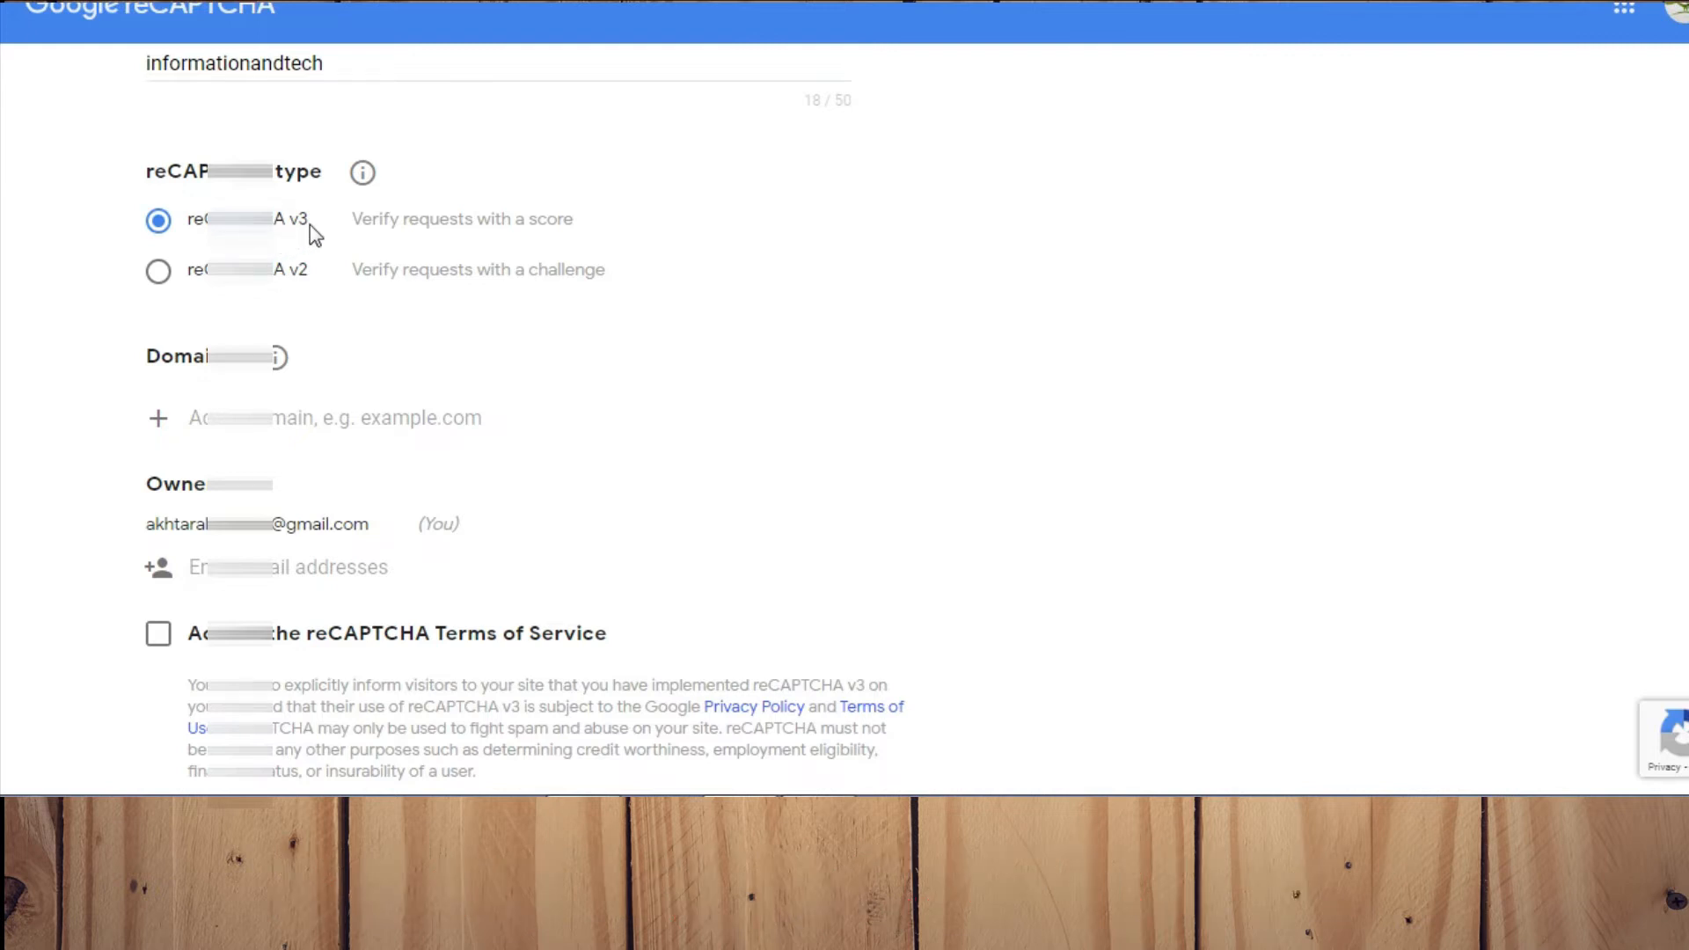
Add informationandtech.com to the domains of the new reCAPTCHA site.
{"action": "scroll", "coordinate": [528, 418], "scroll_direction": "down", "scroll_amount": 2}
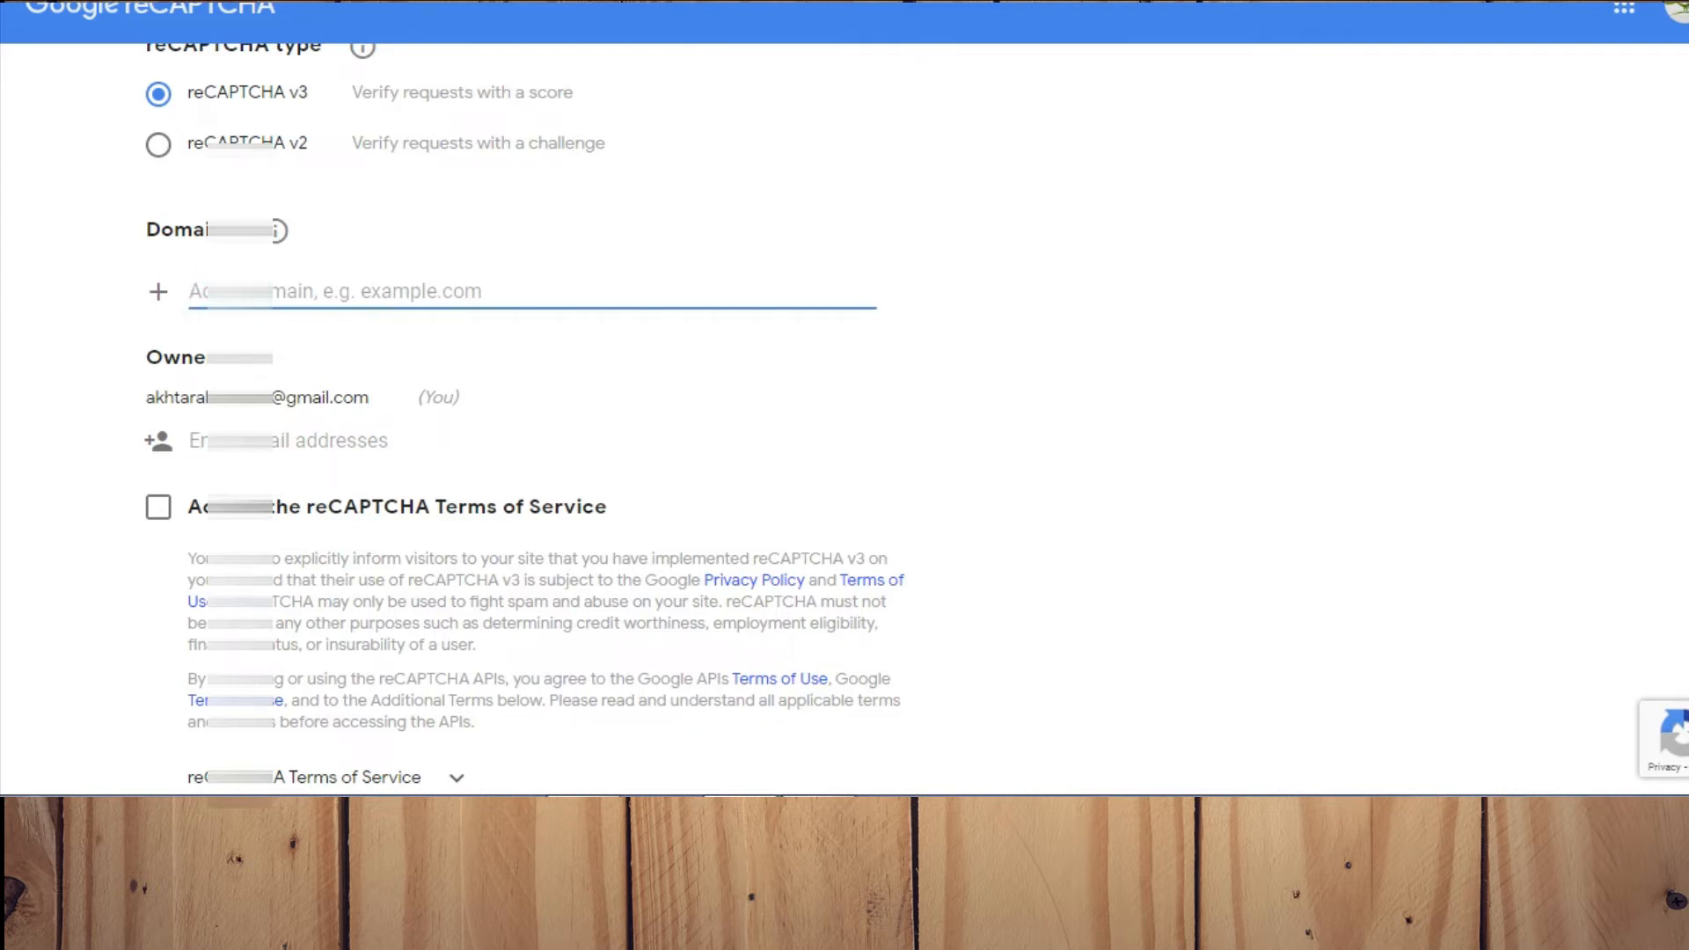
{"action": "key", "text": "ctrl+v"}
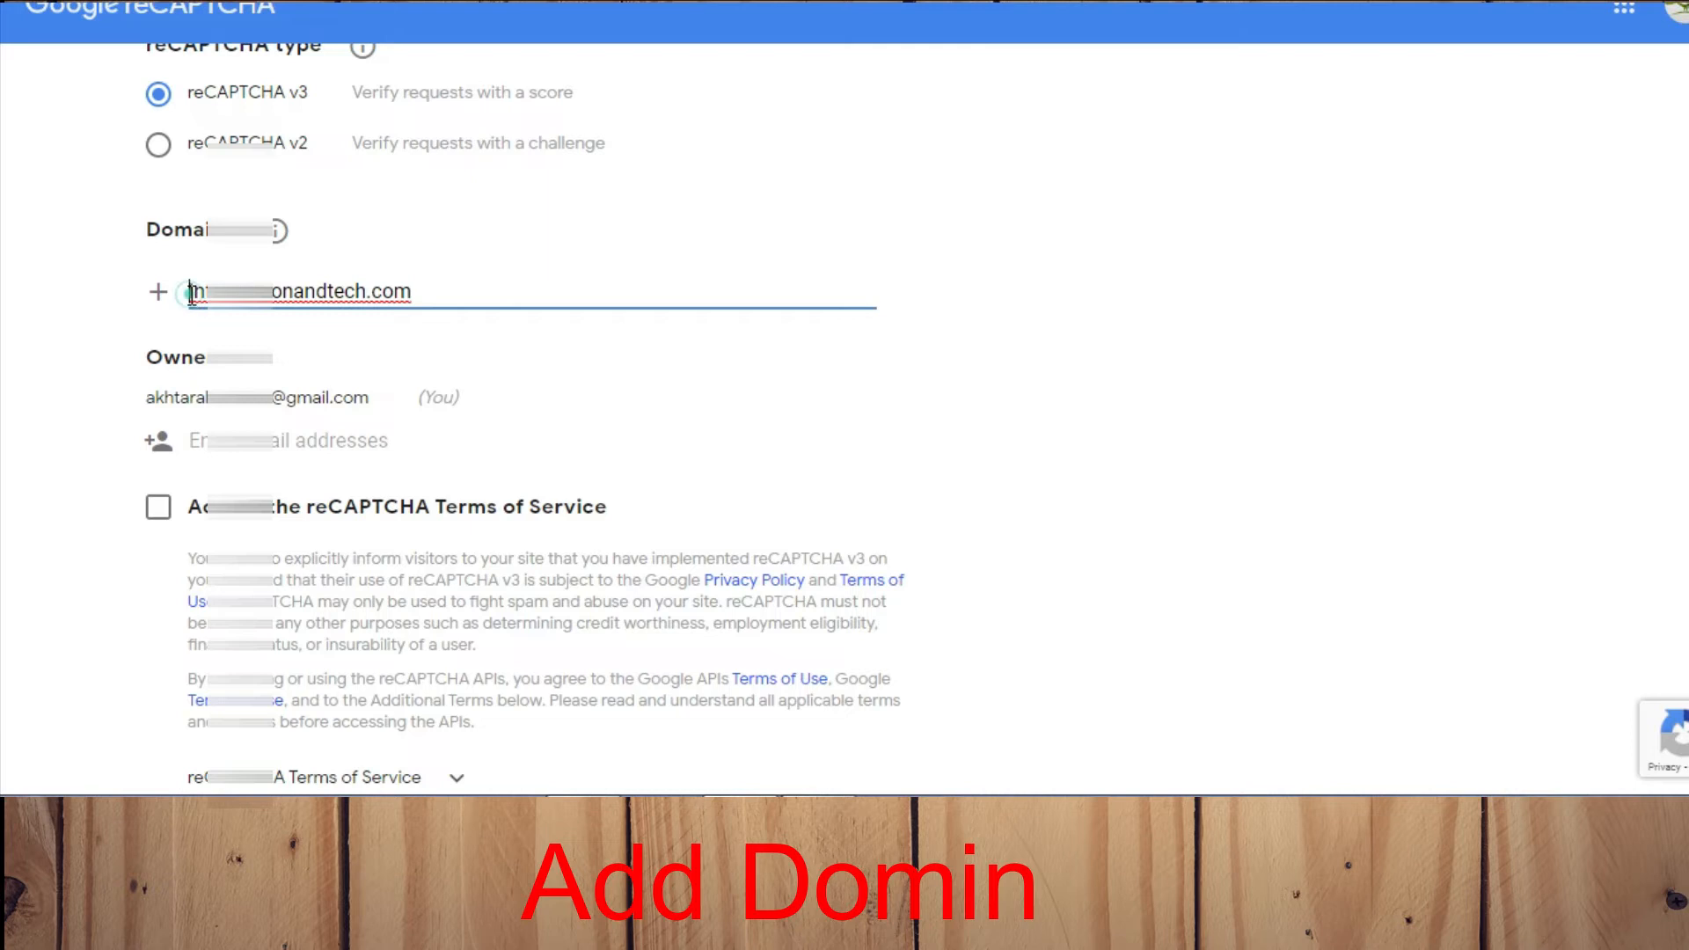
{"action": "key", "text": "Return"}
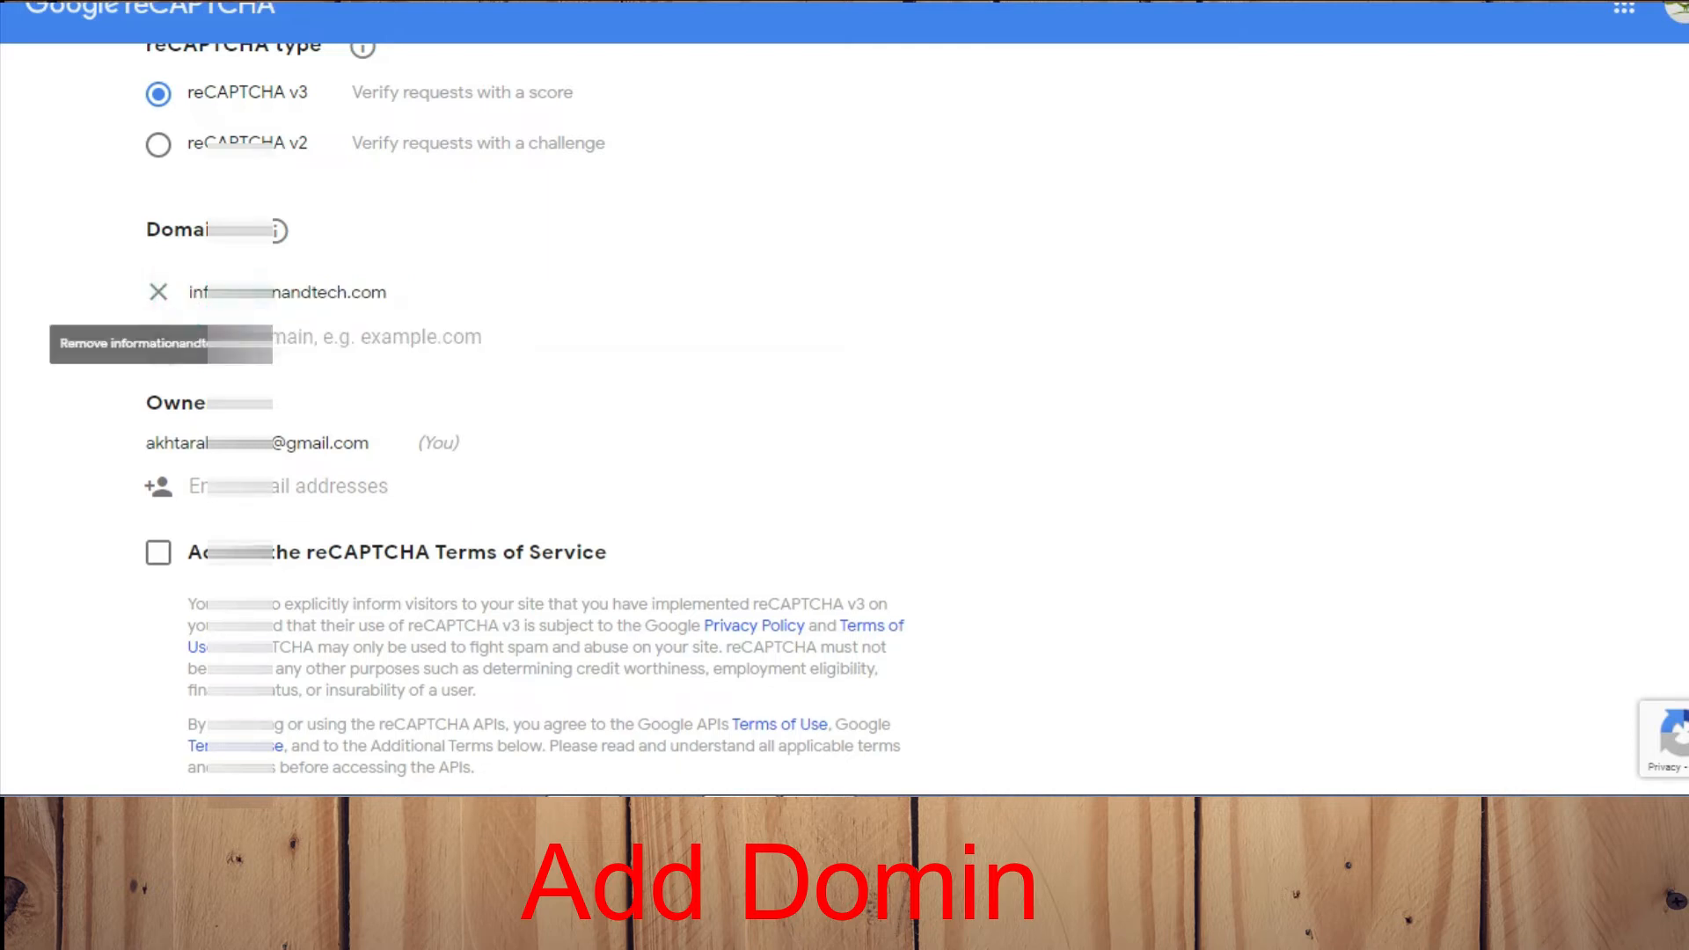
{"action": "left_click", "coordinate": [389, 294]}
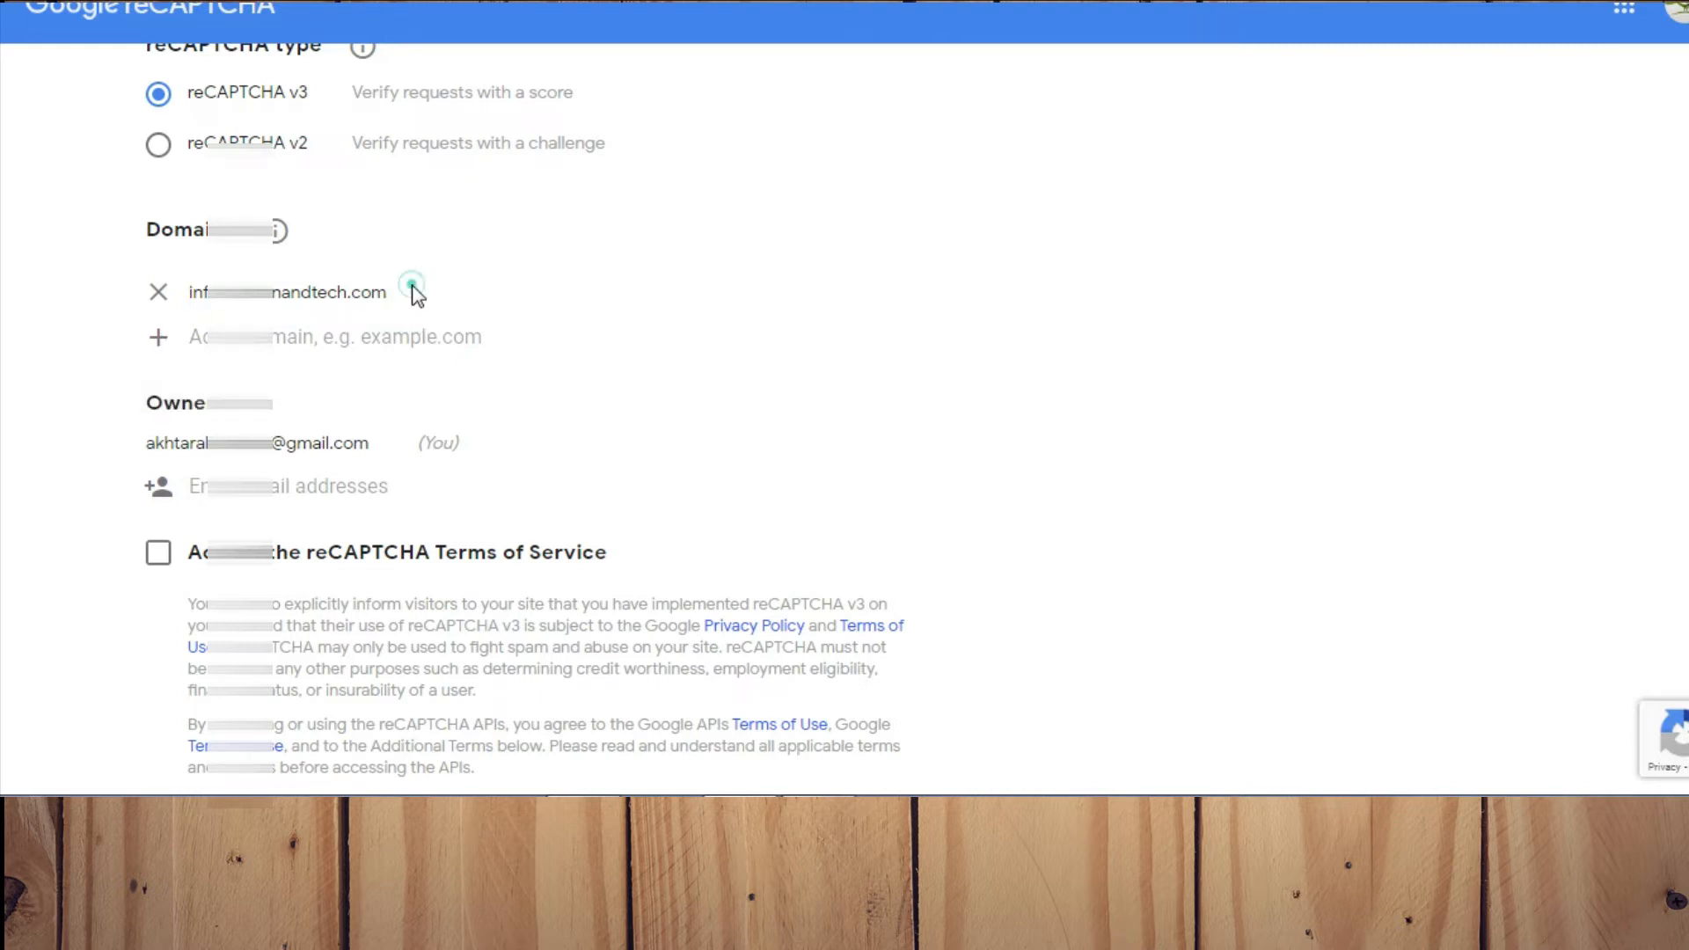
Accept the reCAPTCHA Terms of Service and submit the site registration.
{"action": "scroll", "coordinate": [410, 299], "scroll_direction": "down", "scroll_amount": 2}
{"action": "left_click", "coordinate": [158, 433]}
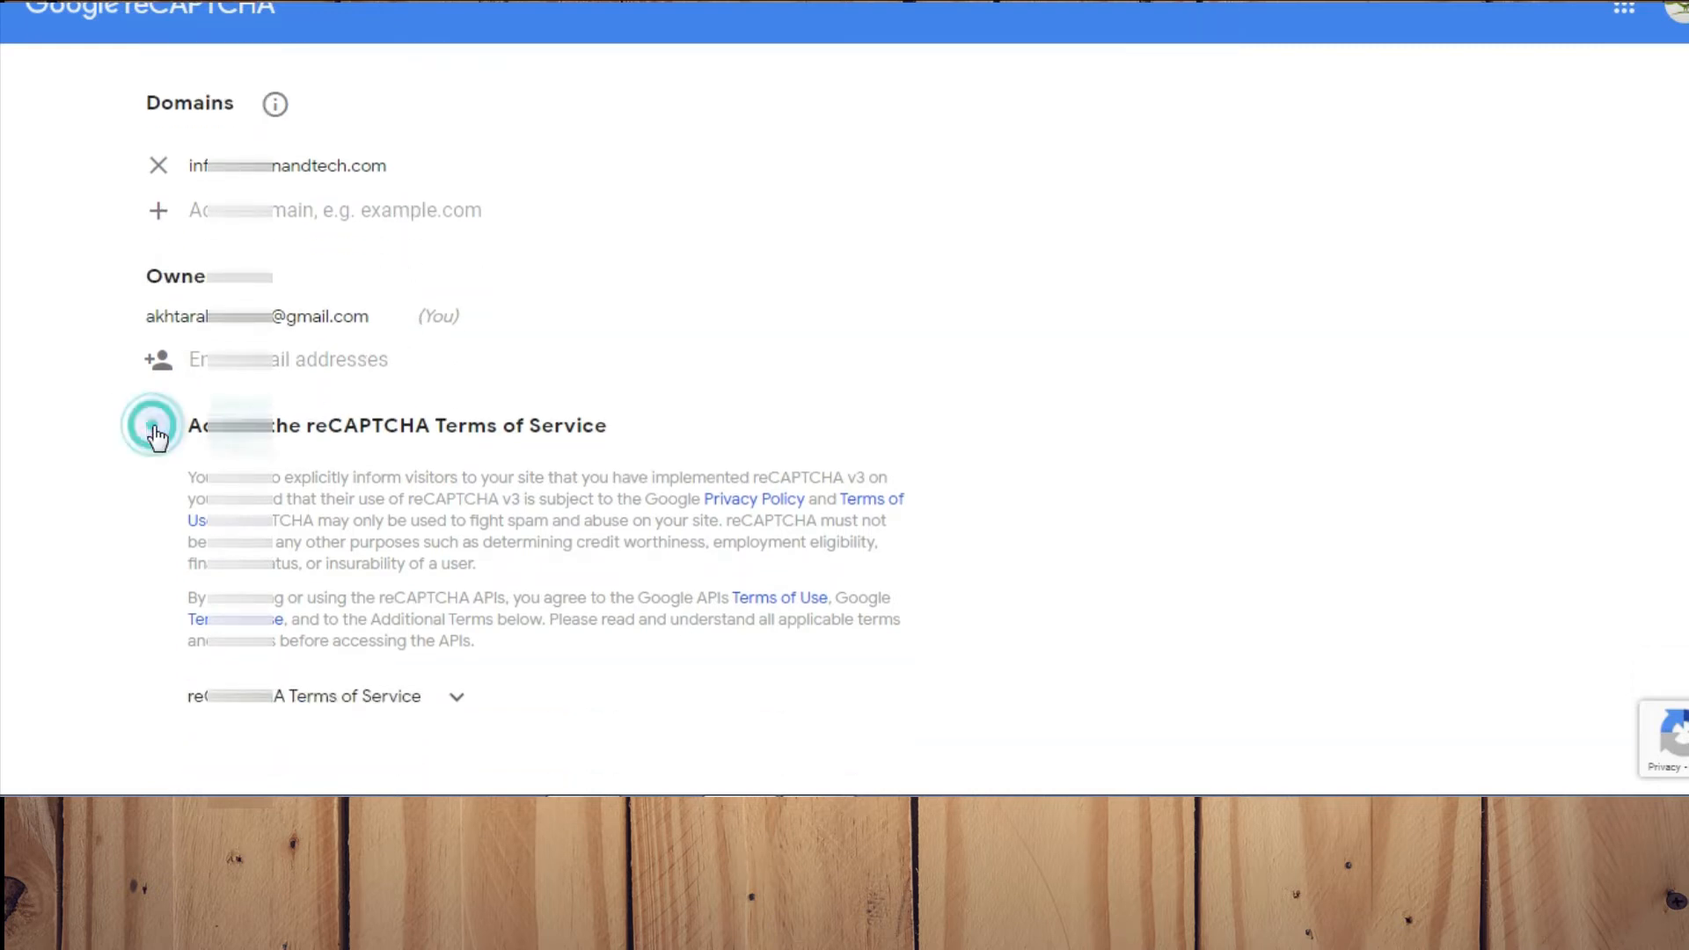
{"action": "scroll", "coordinate": [456, 451], "scroll_direction": "down", "scroll_amount": 3}
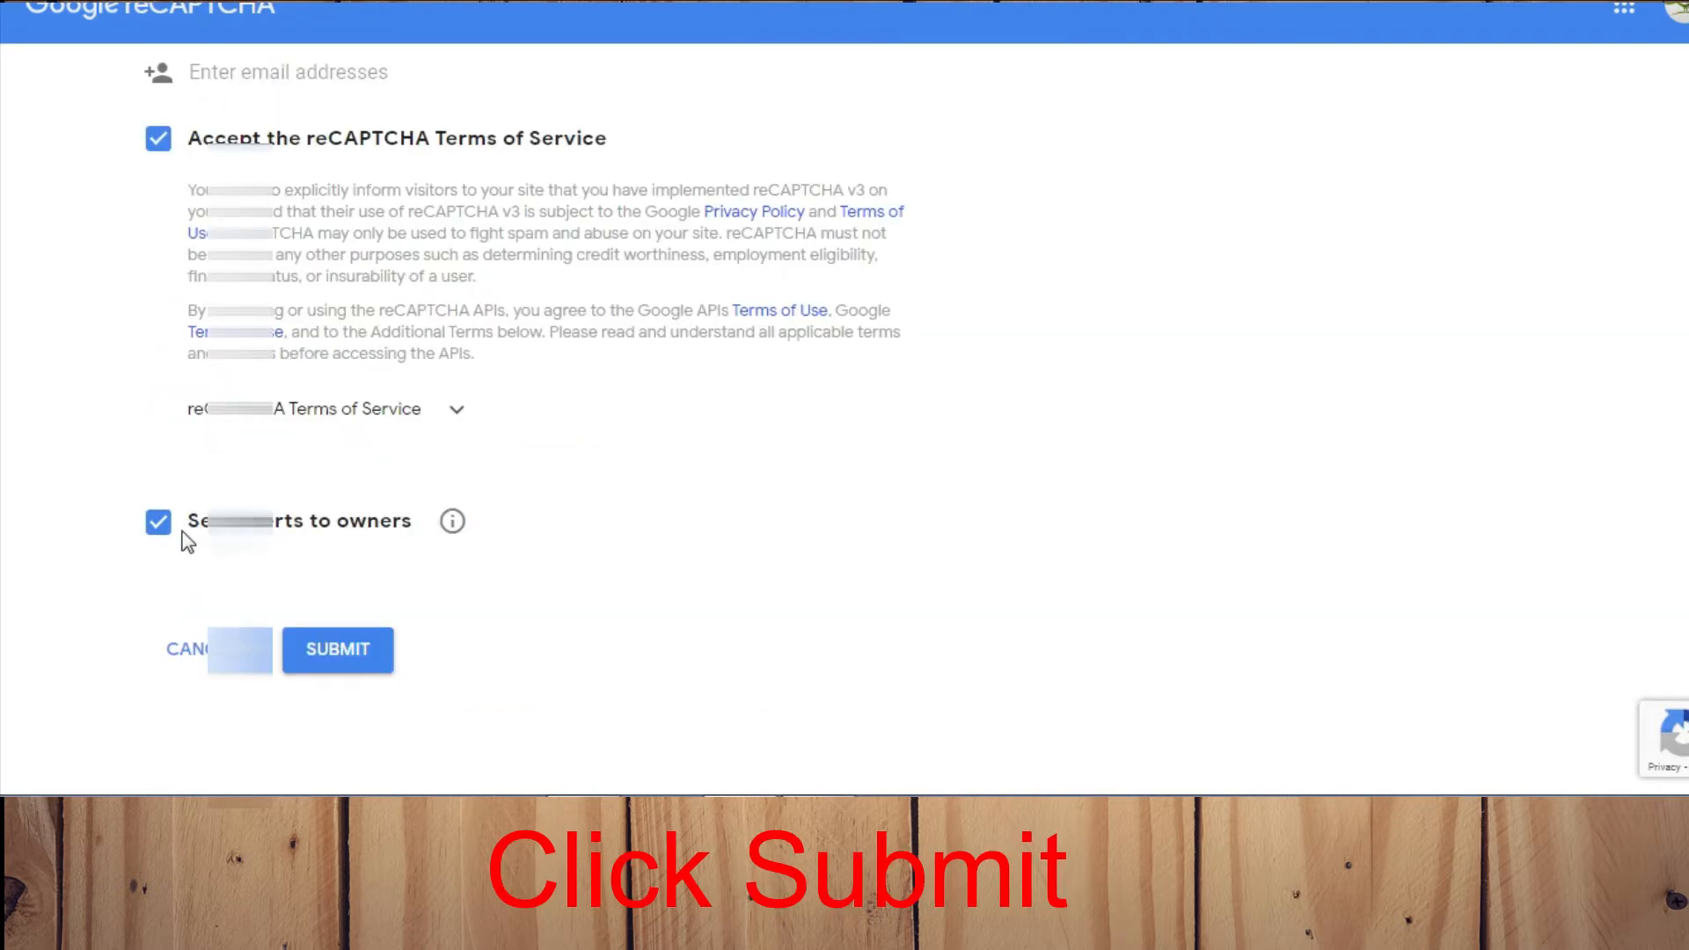
{"action": "left_click", "coordinate": [342, 653]}
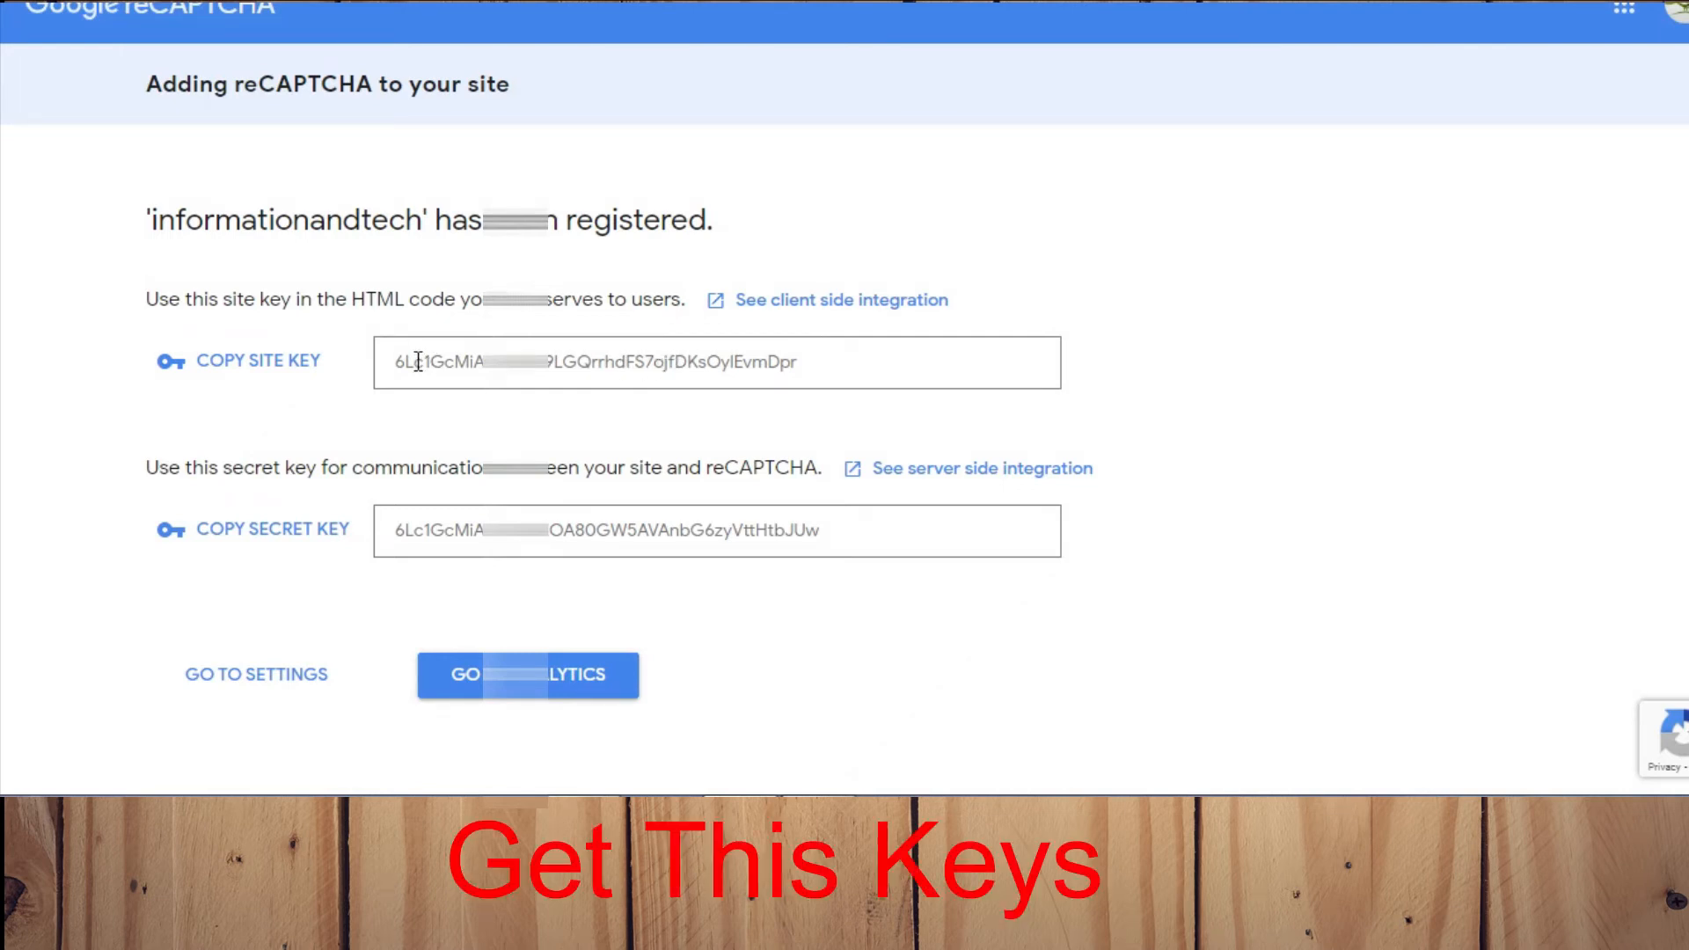
{"action": "left_click_drag", "start_coordinate": [401, 362], "coordinate": [788, 362]}
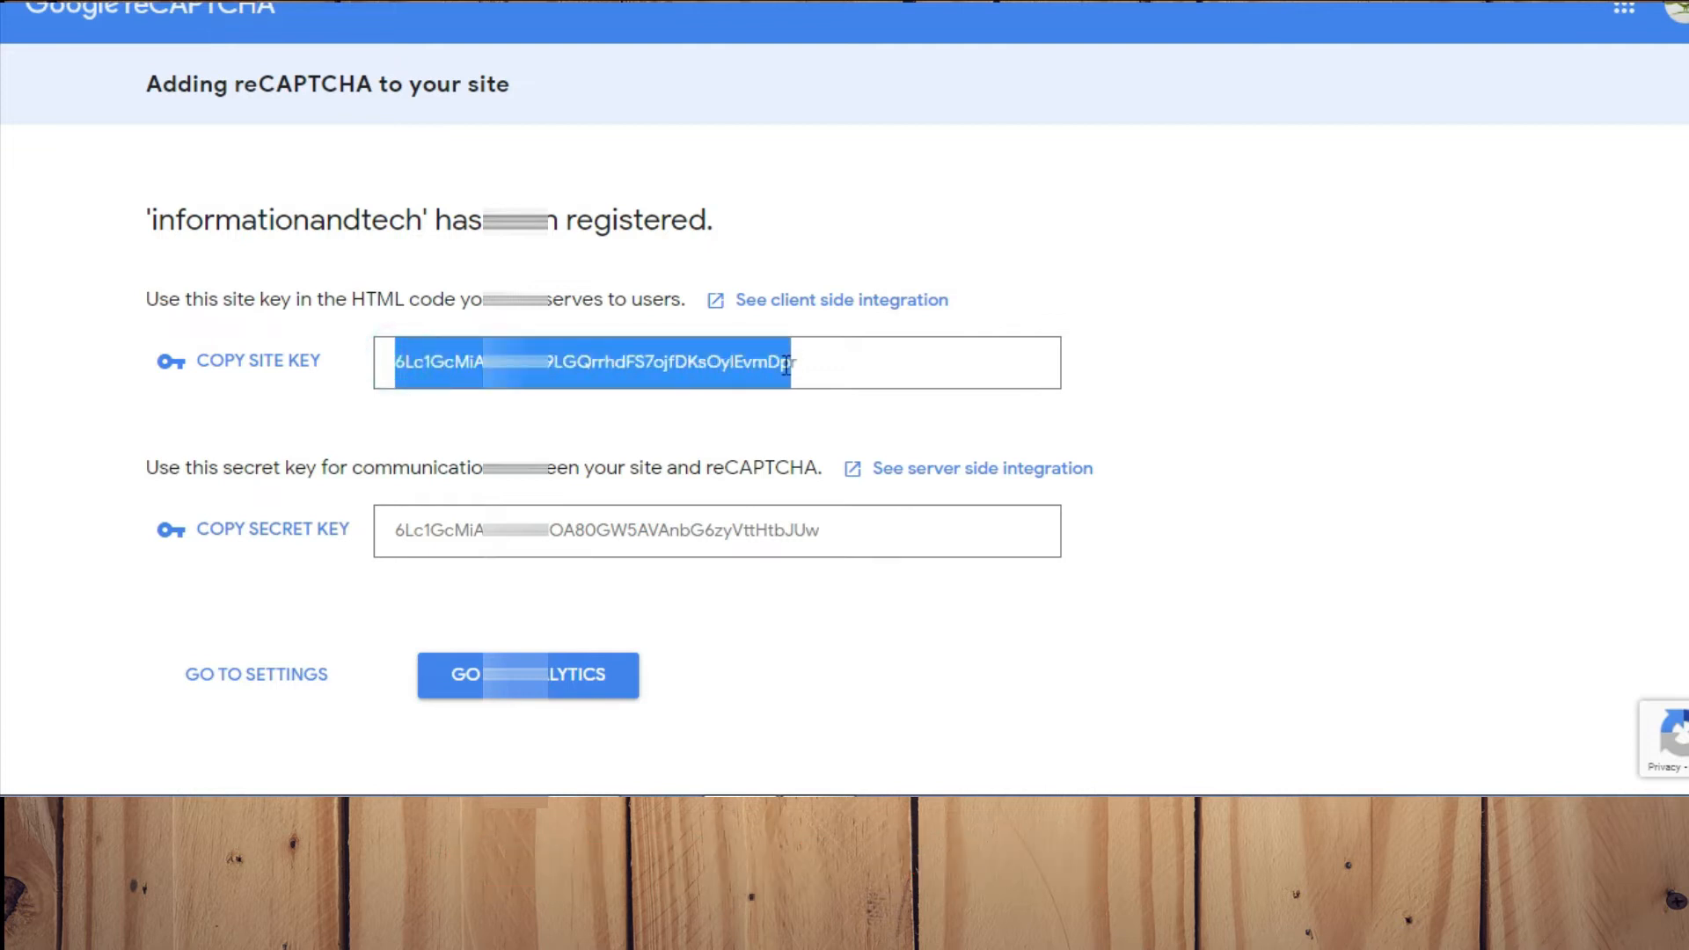
{"action": "left_click", "coordinate": [753, 368]}
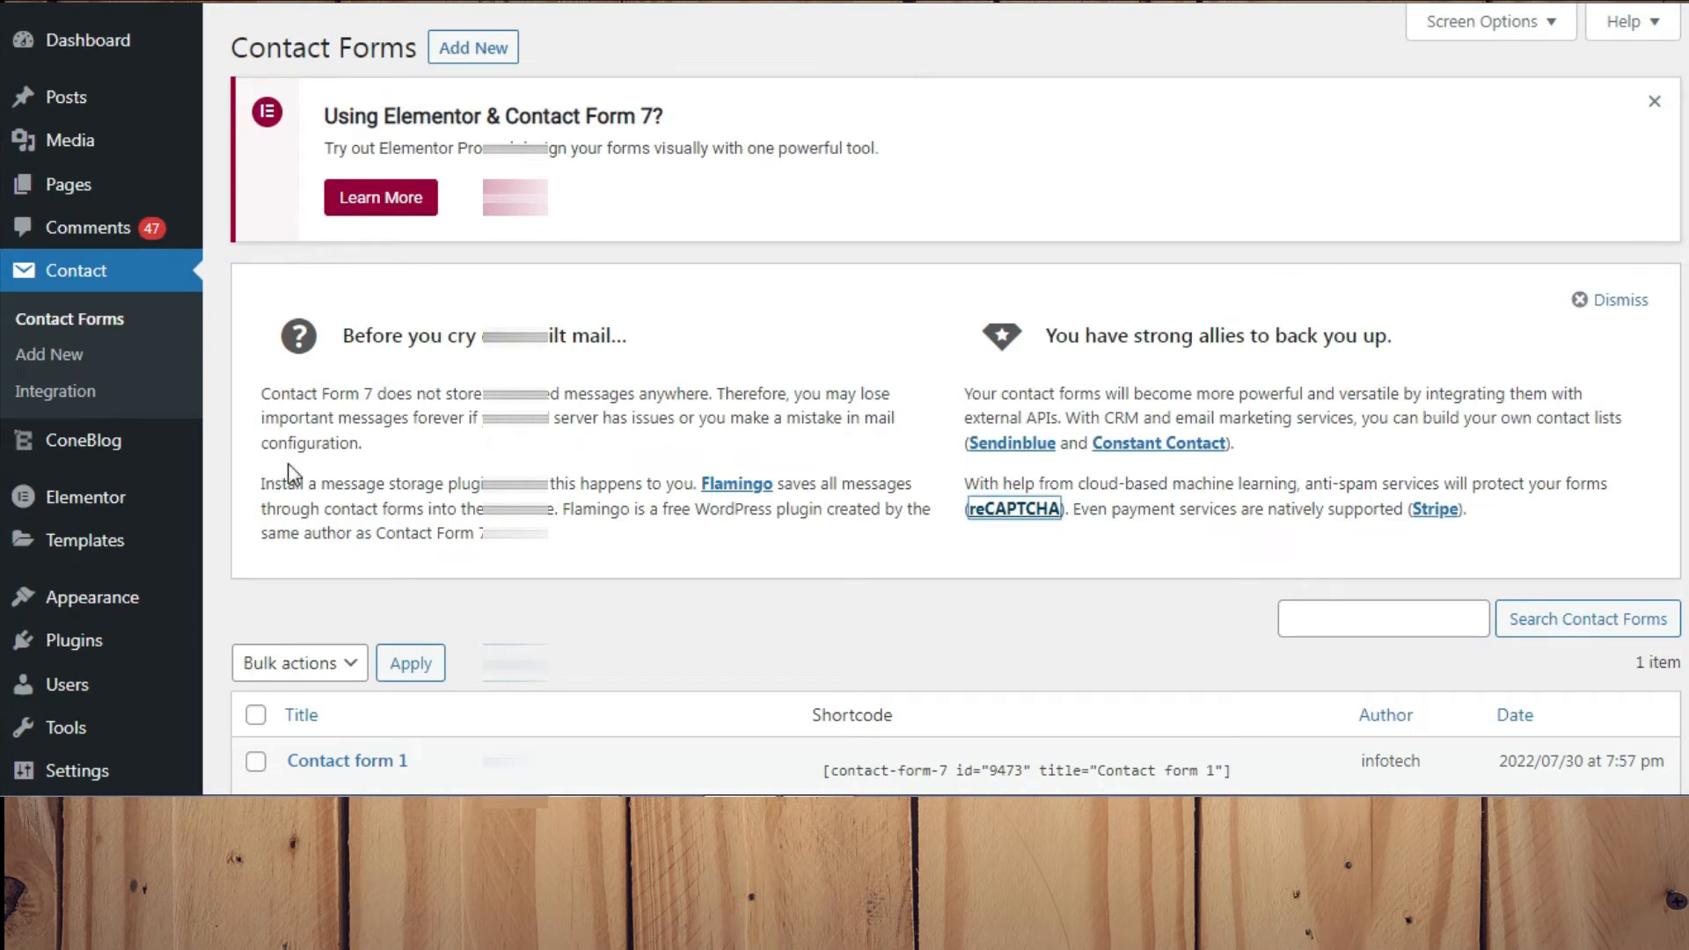
Switch back to the WordPress dashboard and open the reCAPTCHA setup among Contact Form 7's integrations.
{"action": "scroll", "coordinate": [1061, 483], "scroll_direction": "down", "scroll_amount": 2}
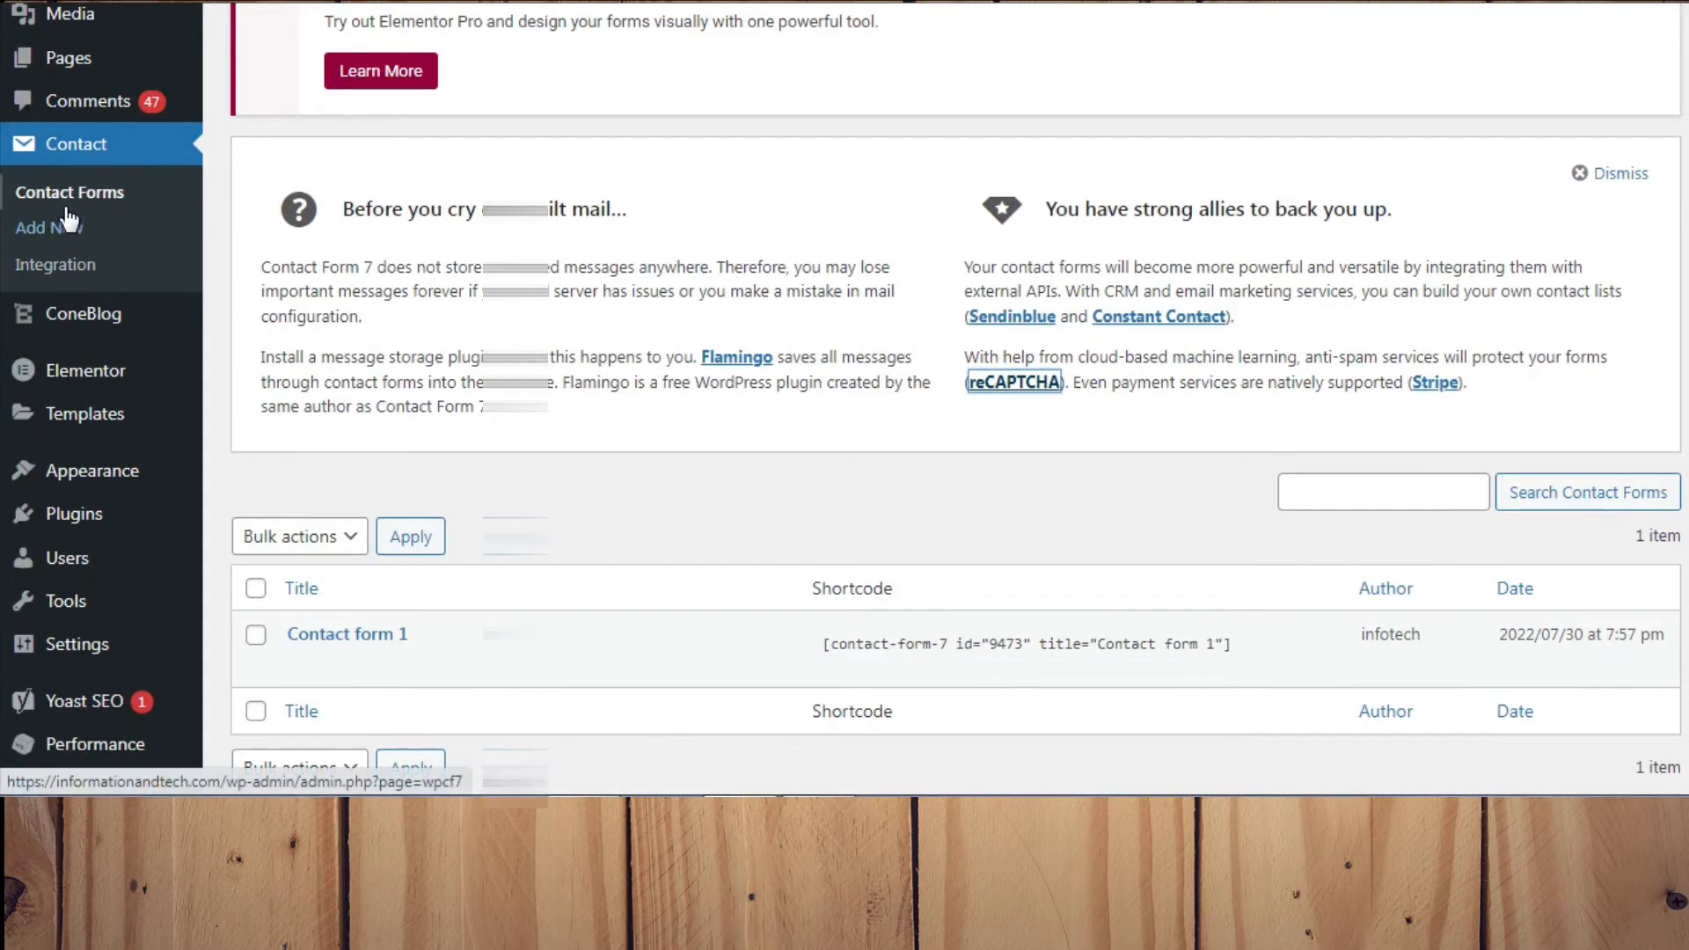
{"action": "left_click", "coordinate": [55, 269]}
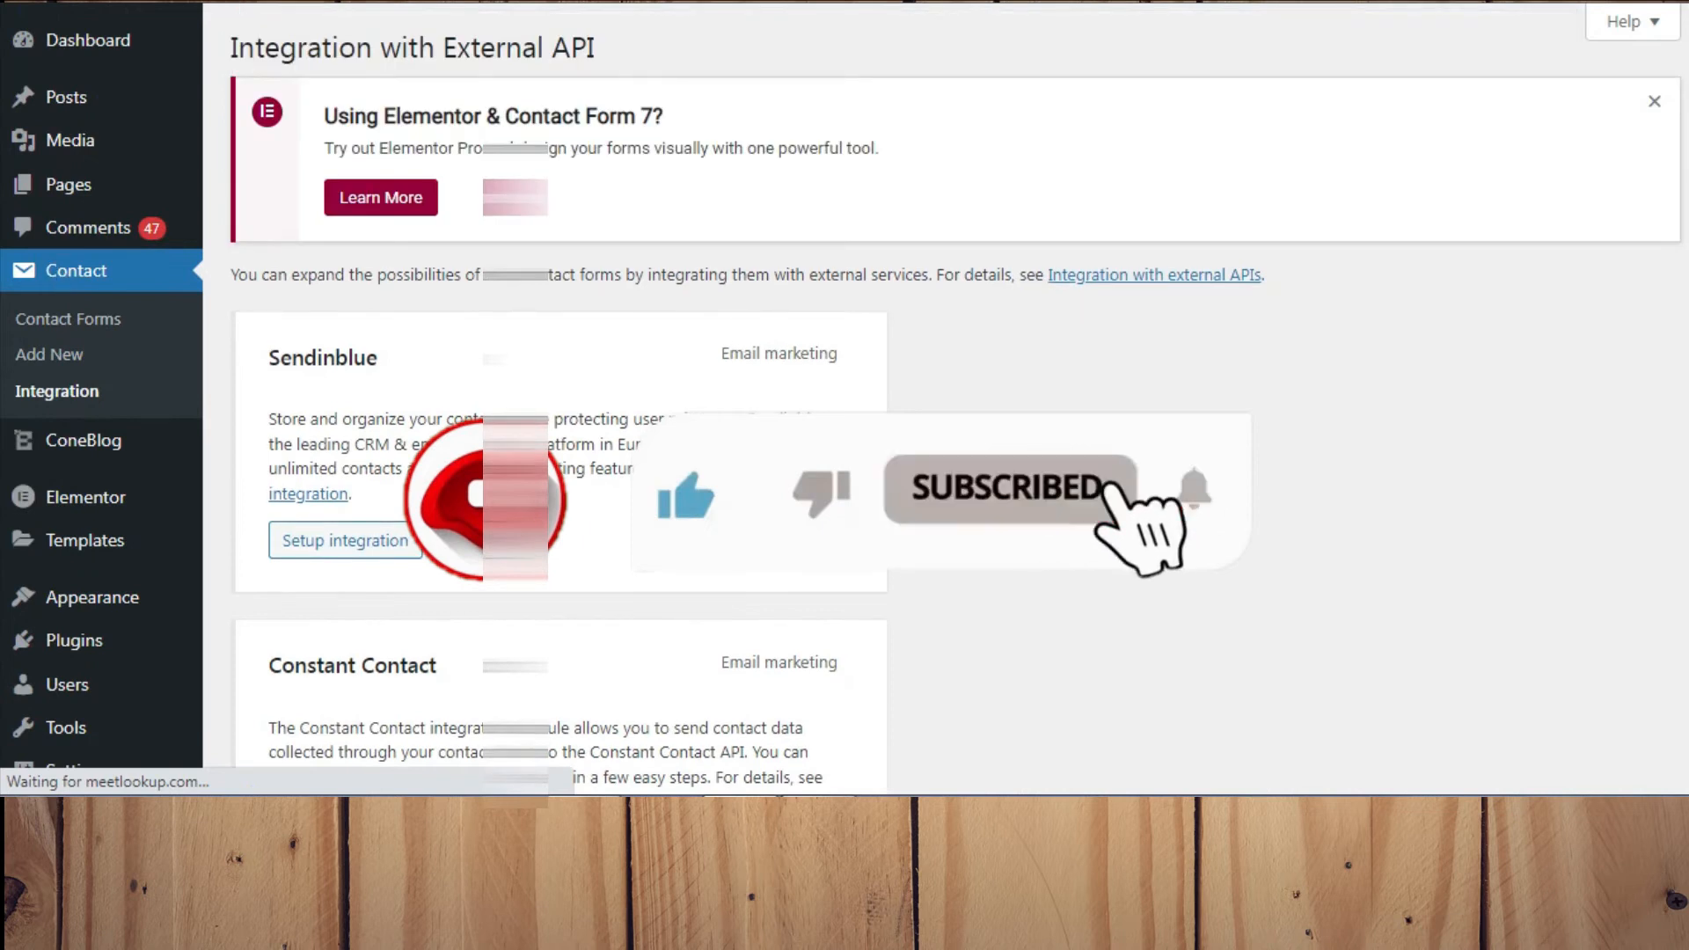
{"action": "scroll", "coordinate": [54, 275], "scroll_direction": "down", "scroll_amount": 2}
{"action": "scroll", "coordinate": [559, 396], "scroll_direction": "down", "scroll_amount": 7}
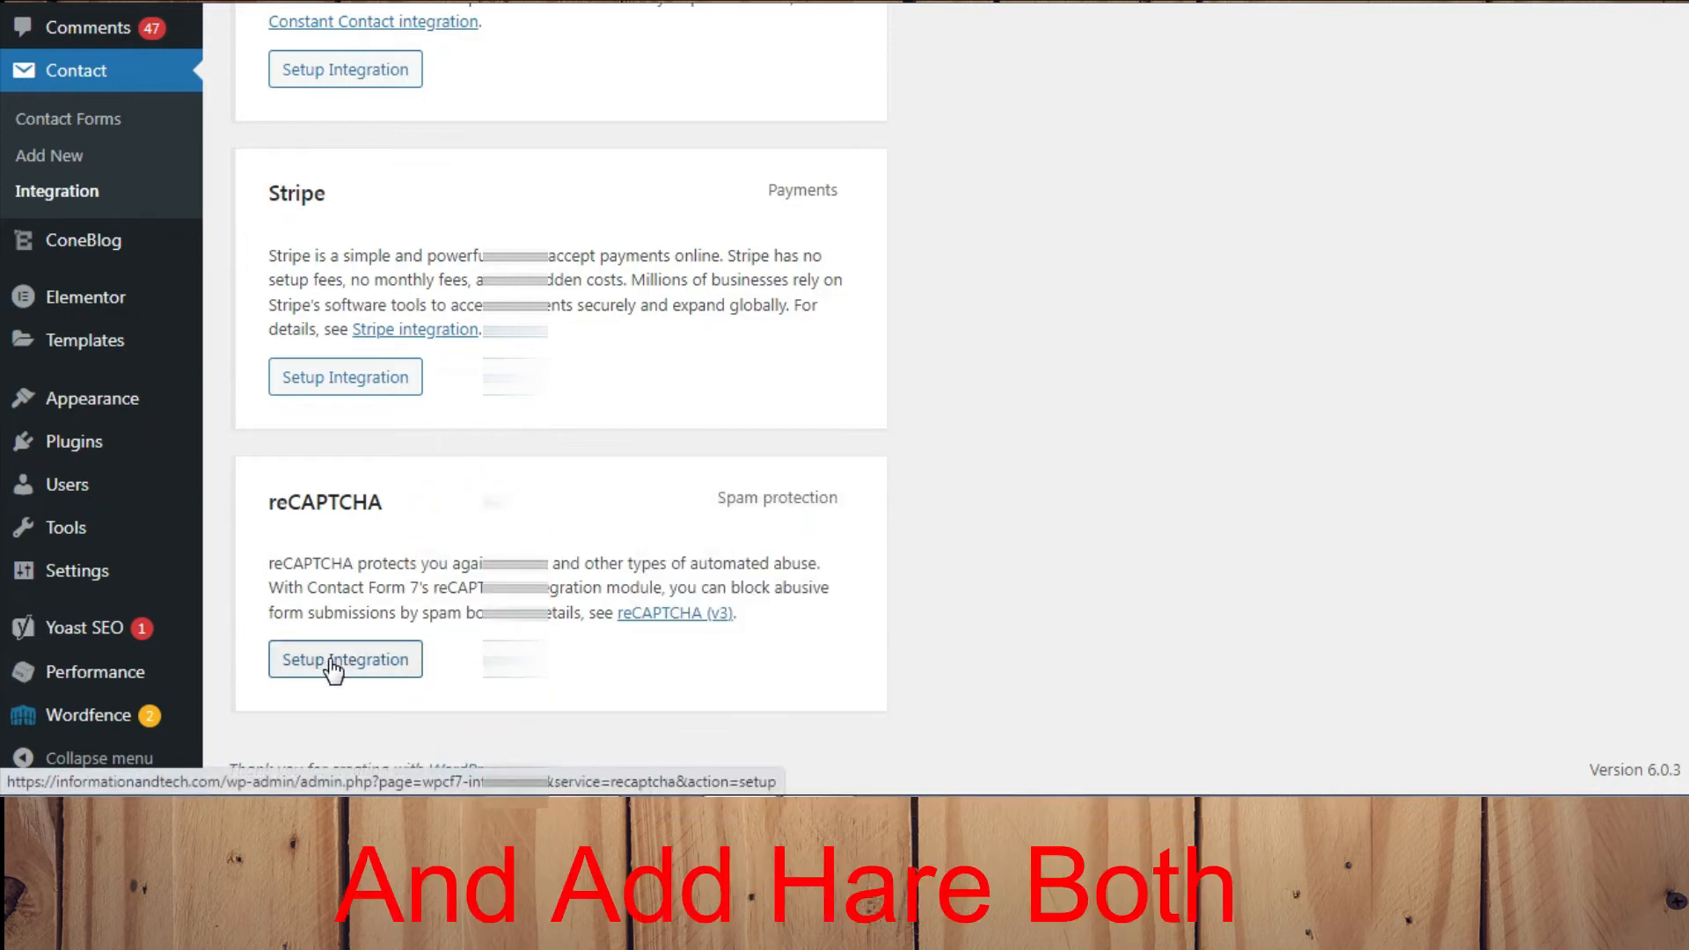
{"action": "left_click", "coordinate": [338, 661]}
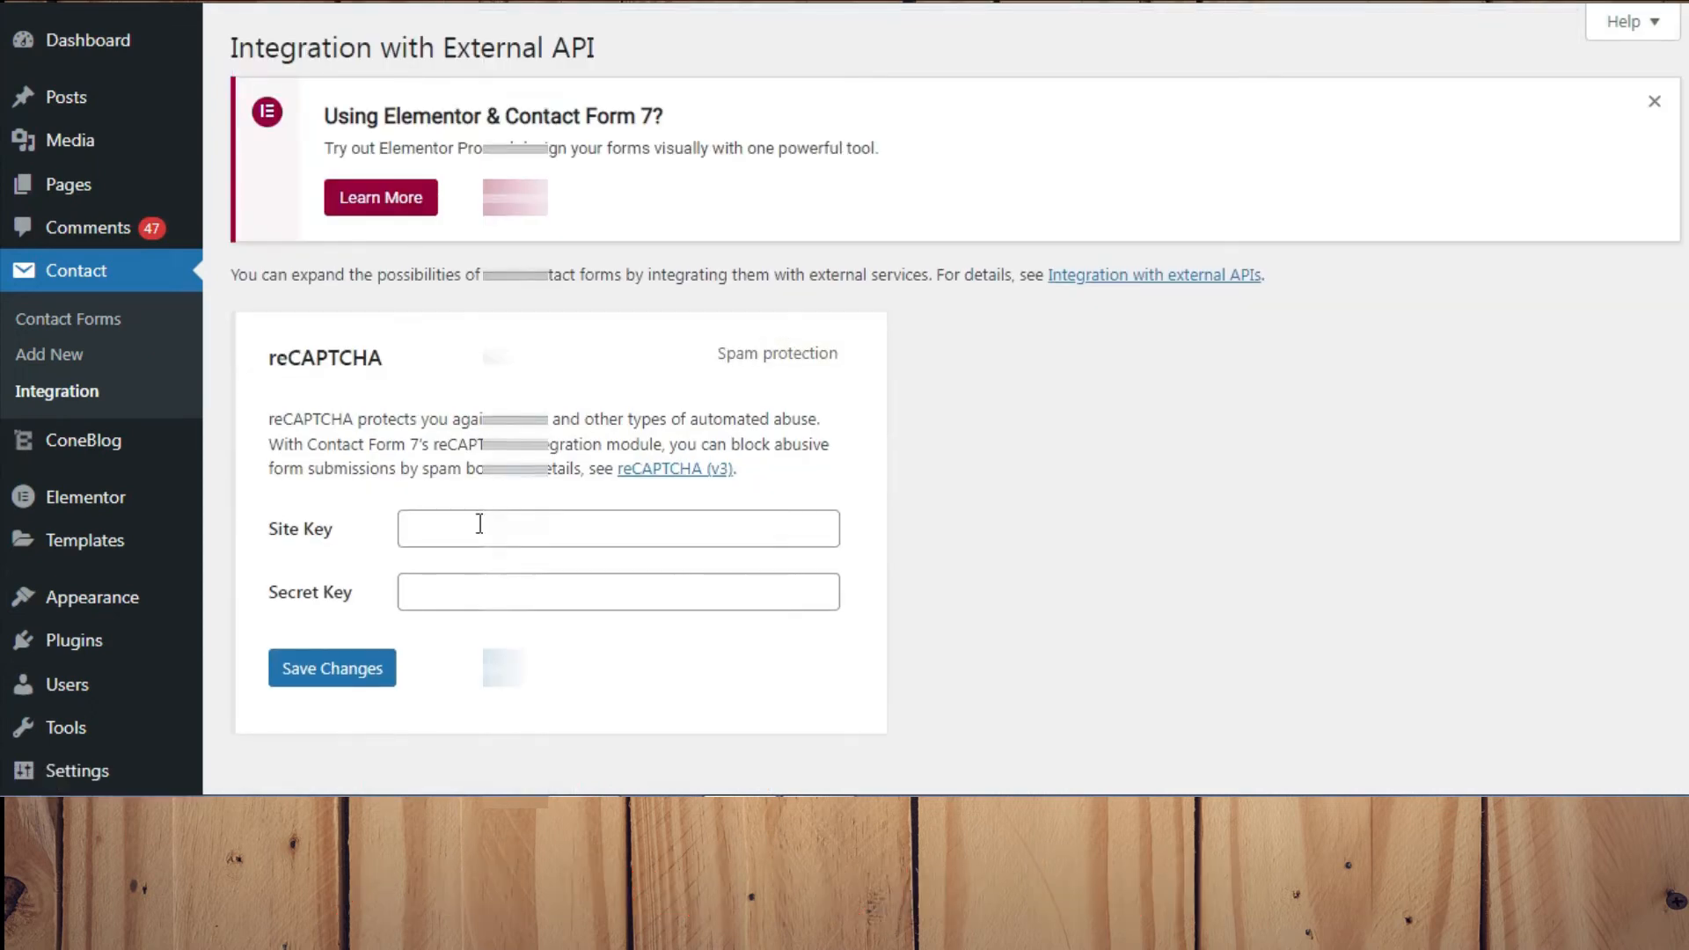
Copy the site key from the Google reCAPTCHA page and paste it into the integration's Site Key field in WordPress.
{"action": "left_click", "coordinate": [459, 534]}
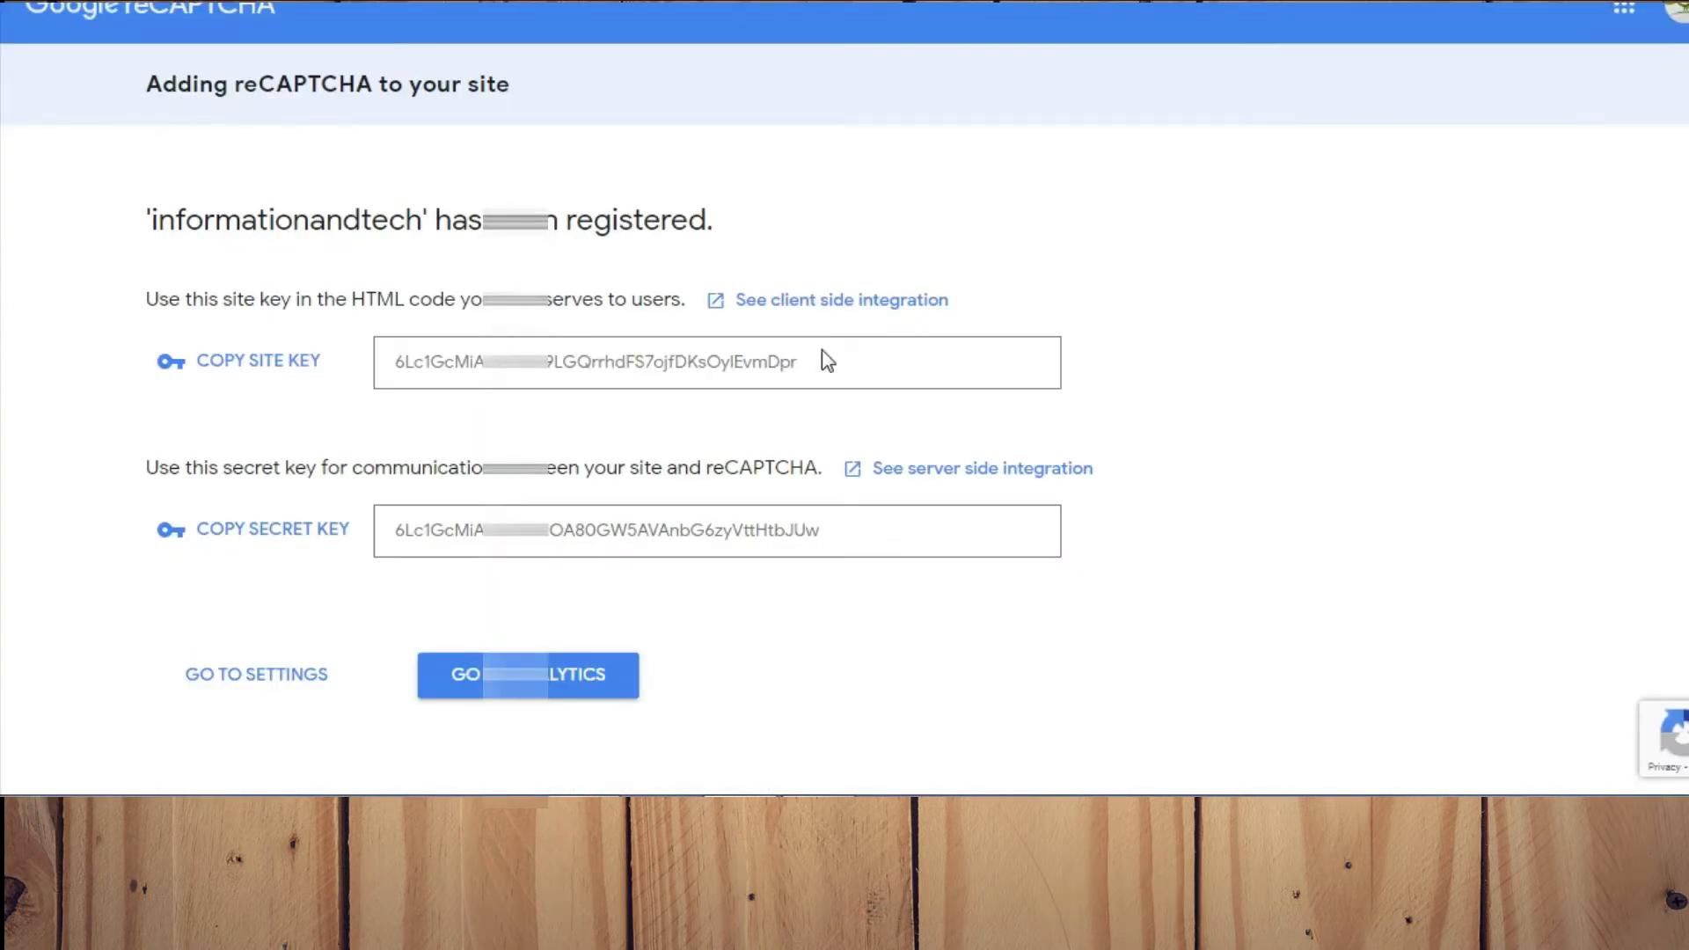
{"action": "left_click_drag", "start_coordinate": [833, 363], "coordinate": [397, 368]}
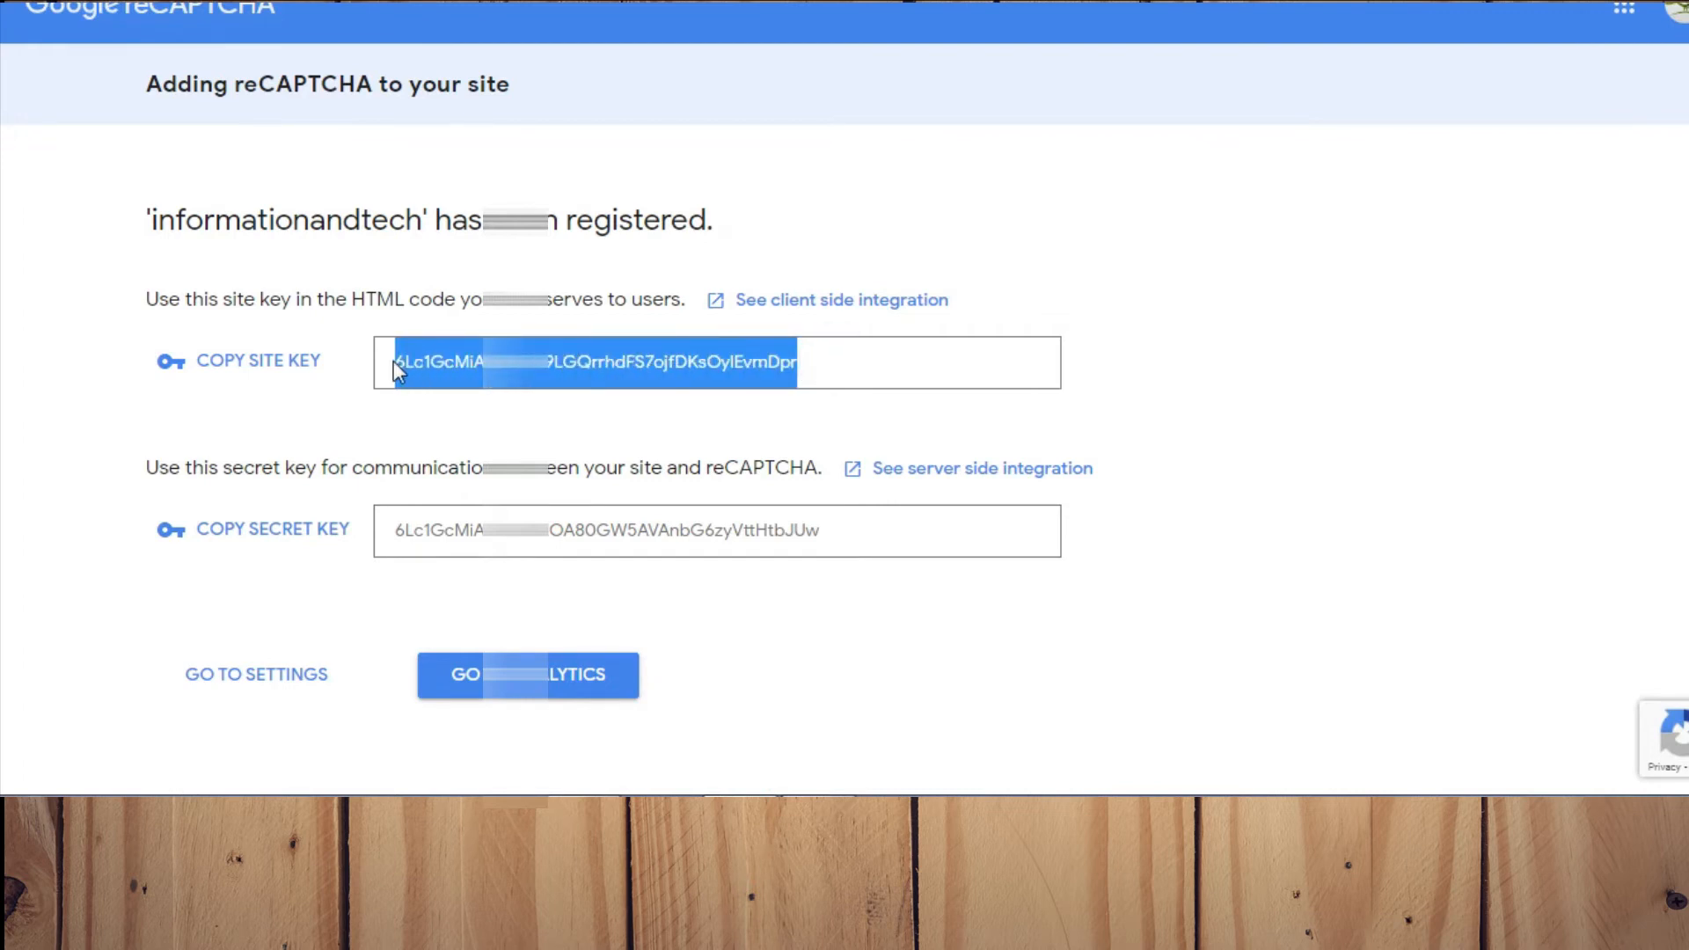
{"action": "right_click", "coordinate": [427, 364]}
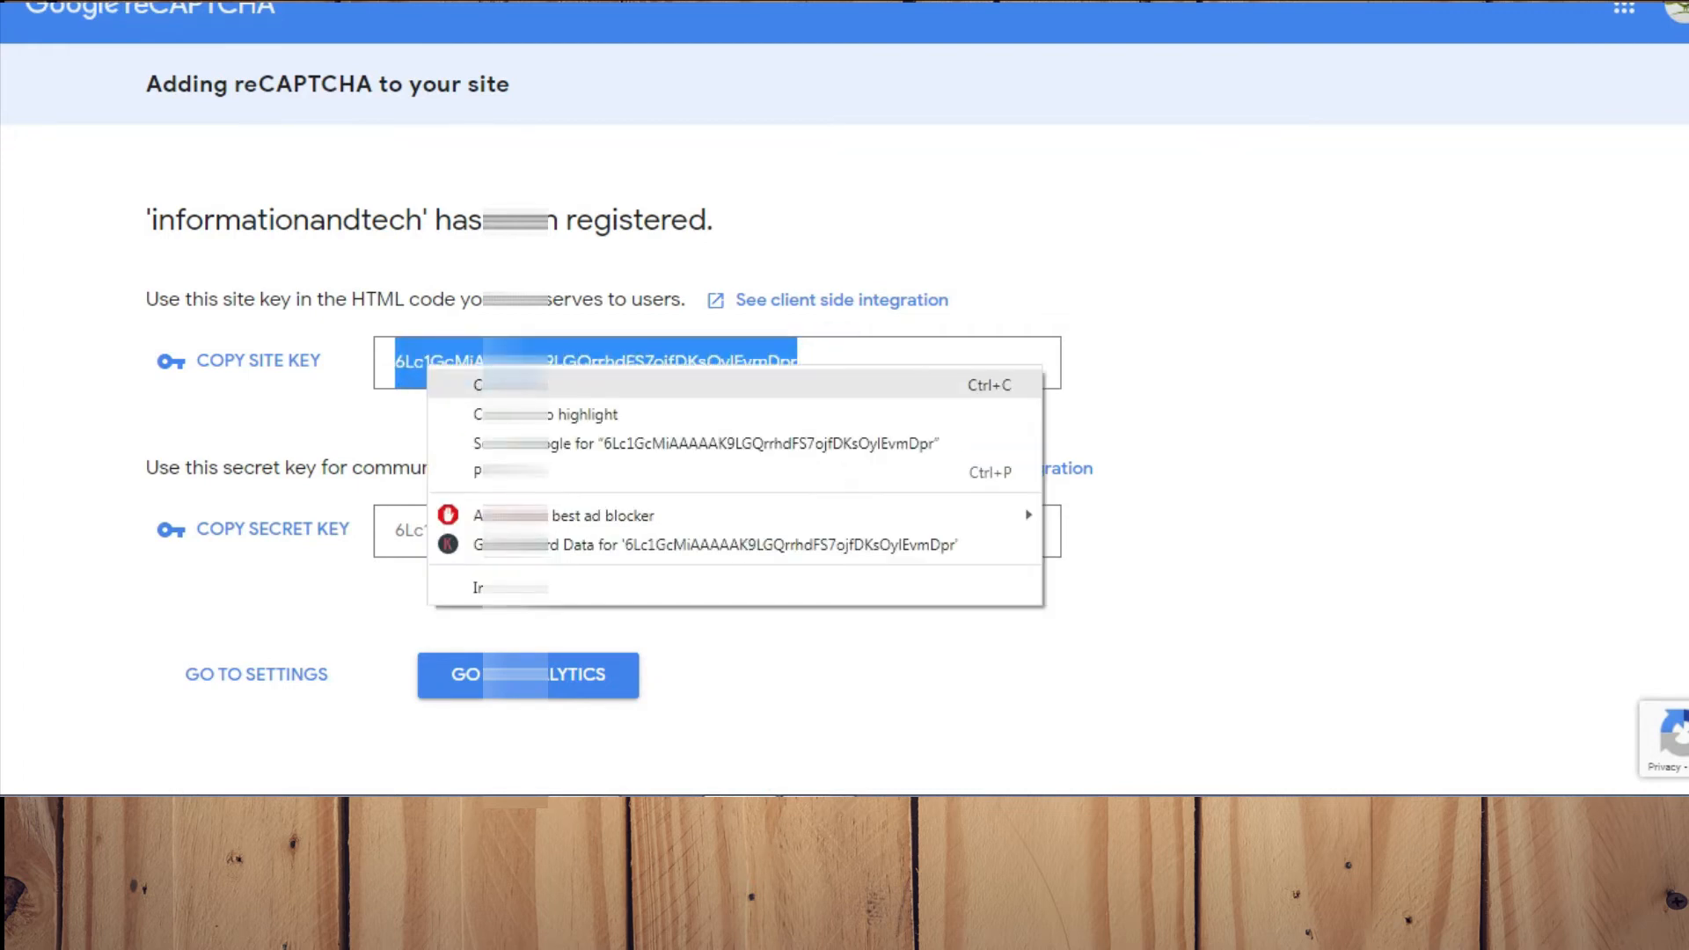
{"action": "left_click", "coordinate": [453, 387]}
{"action": "left_click", "coordinate": [814, 368]}
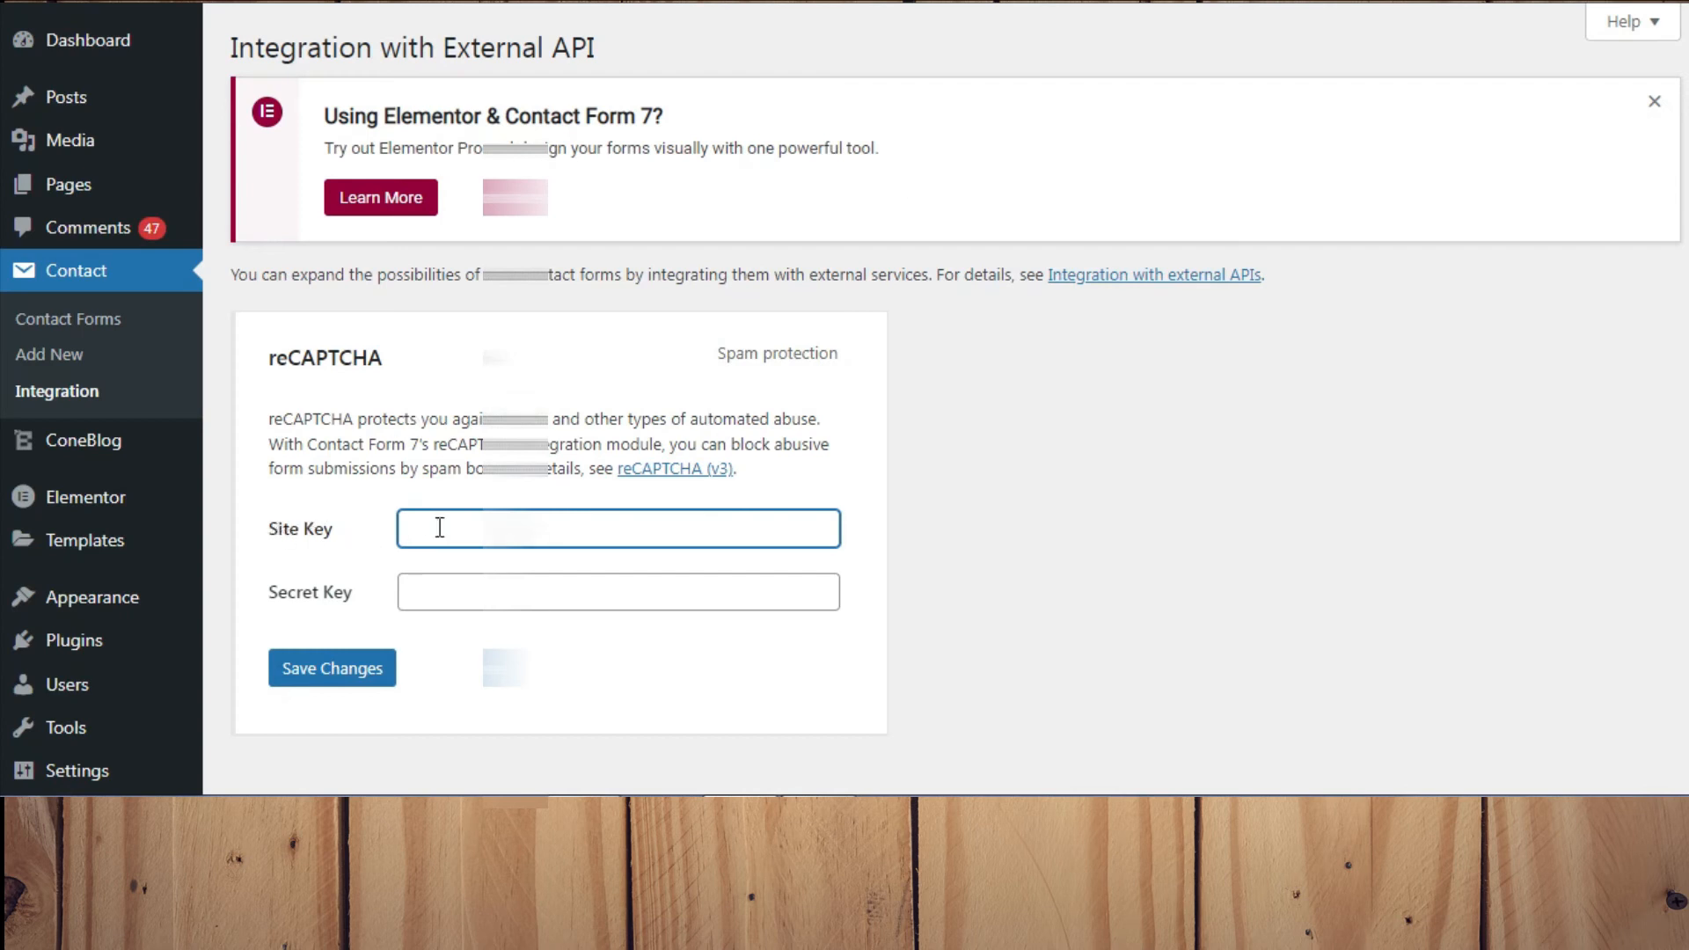
{"action": "right_click", "coordinate": [440, 527]}
{"action": "left_click", "coordinate": [572, 288]}
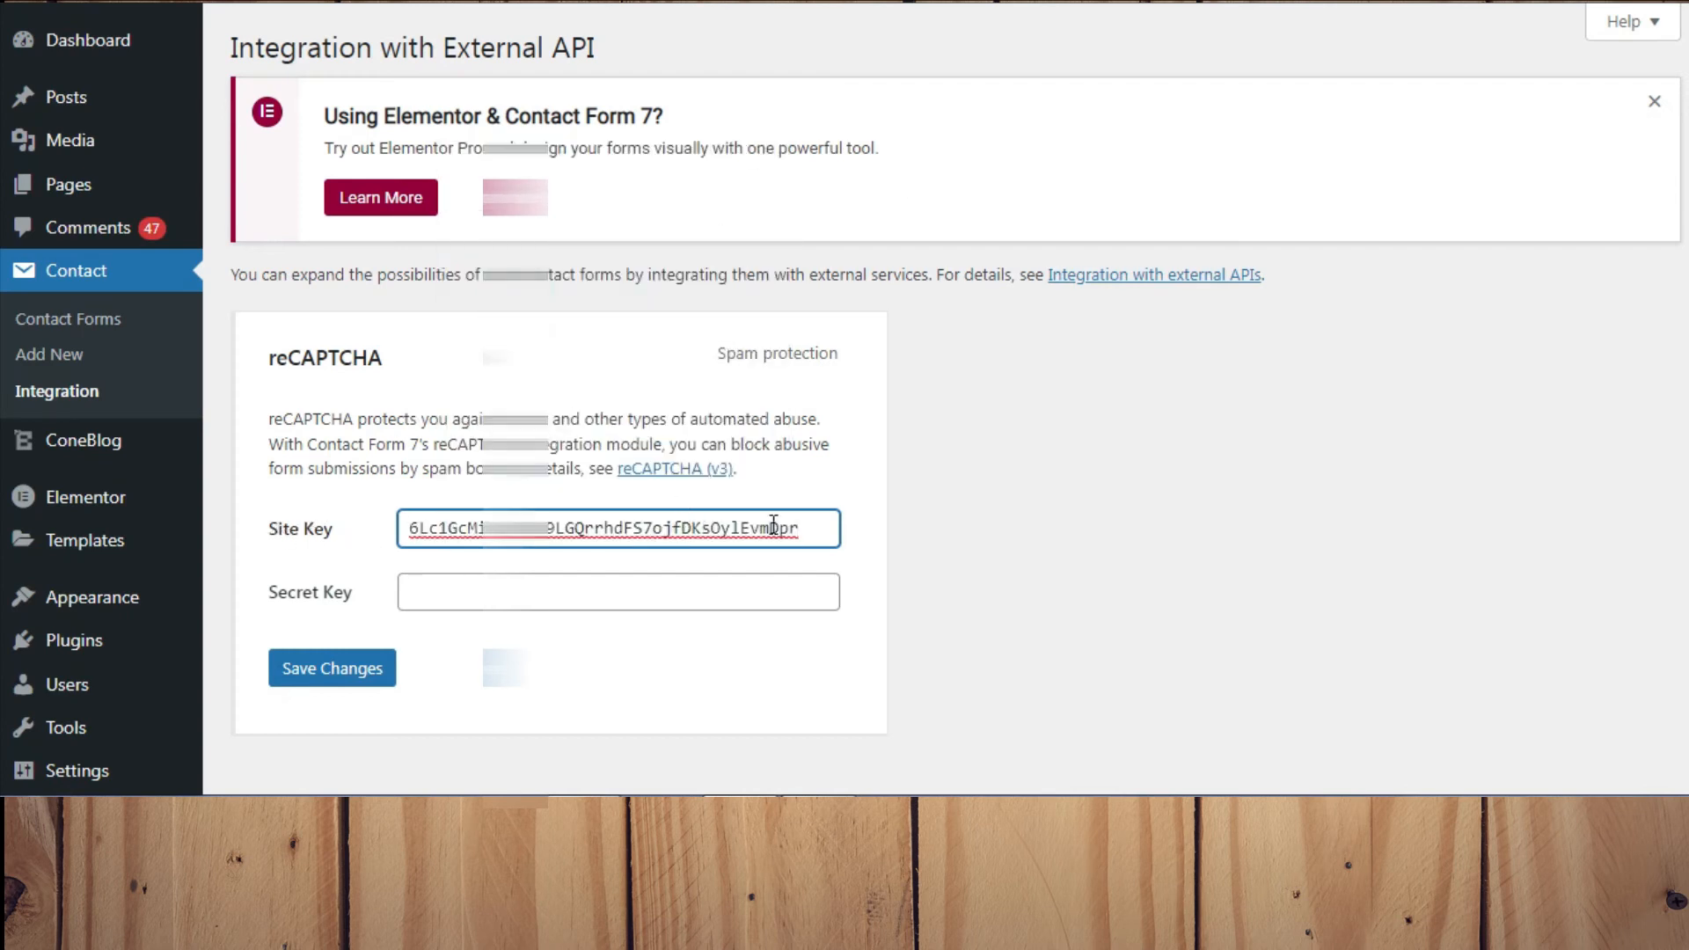
Copy the secret key from the Google reCAPTCHA page into the integration's Secret Key field in WordPress and save the changes.
{"action": "left_click", "coordinate": [473, 592]}
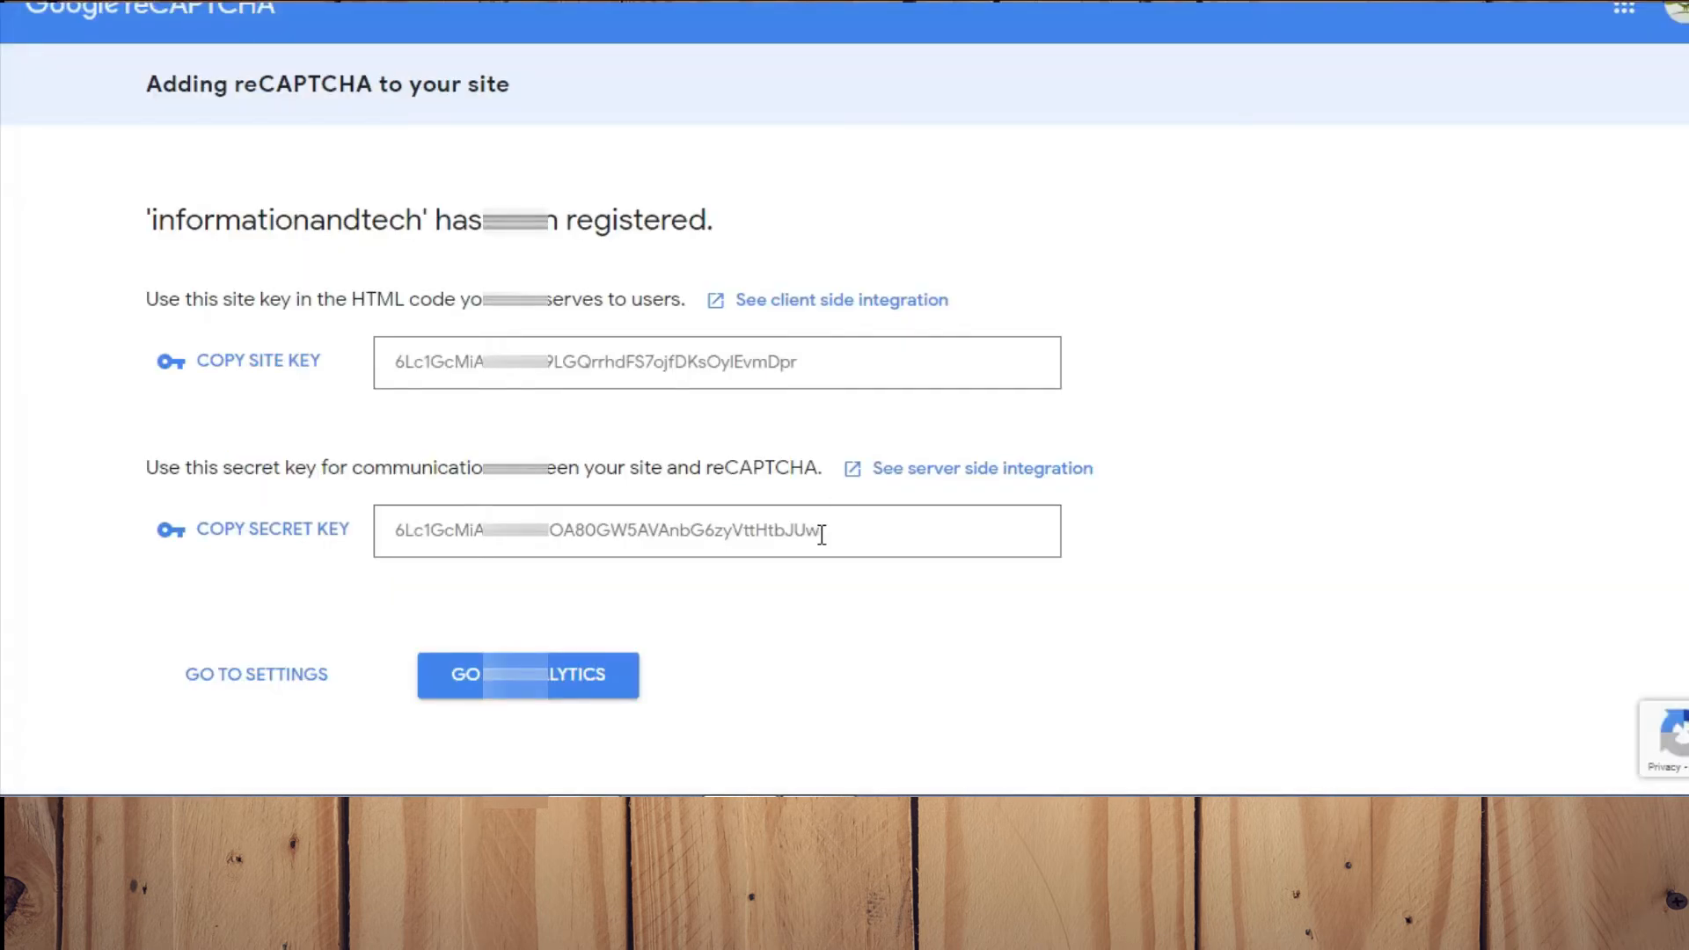
{"action": "left_click_drag", "start_coordinate": [821, 534], "coordinate": [393, 545]}
{"action": "right_click", "coordinate": [450, 536]}
{"action": "left_click", "coordinate": [479, 558]}
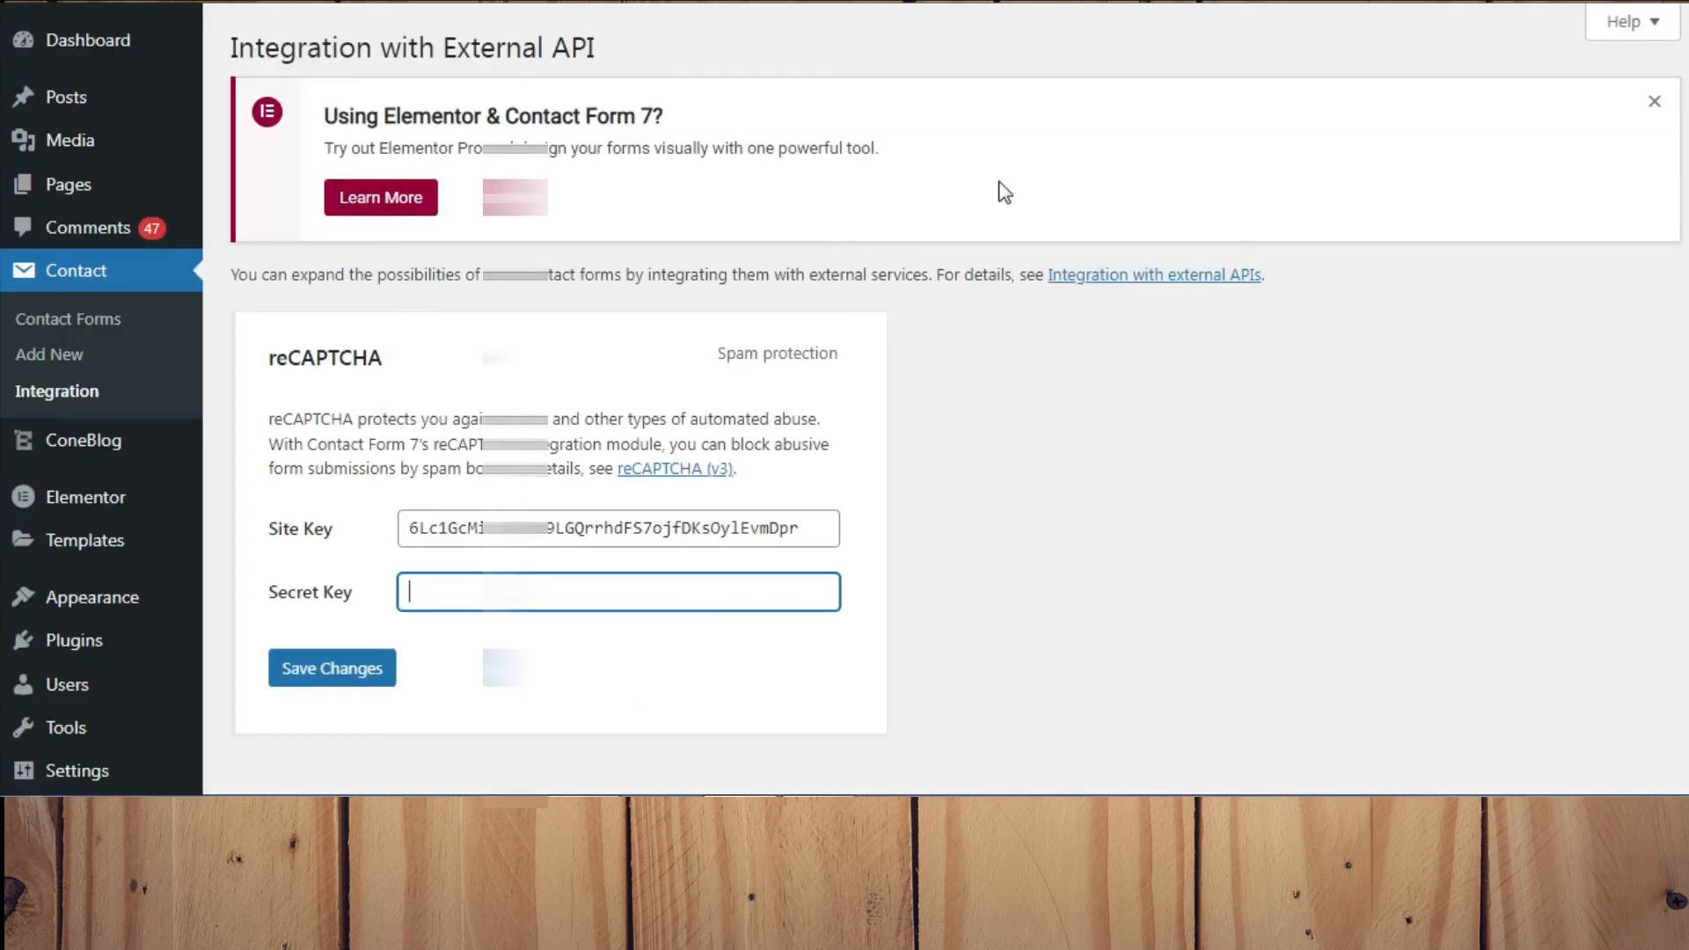
{"action": "right_click", "coordinate": [450, 592]}
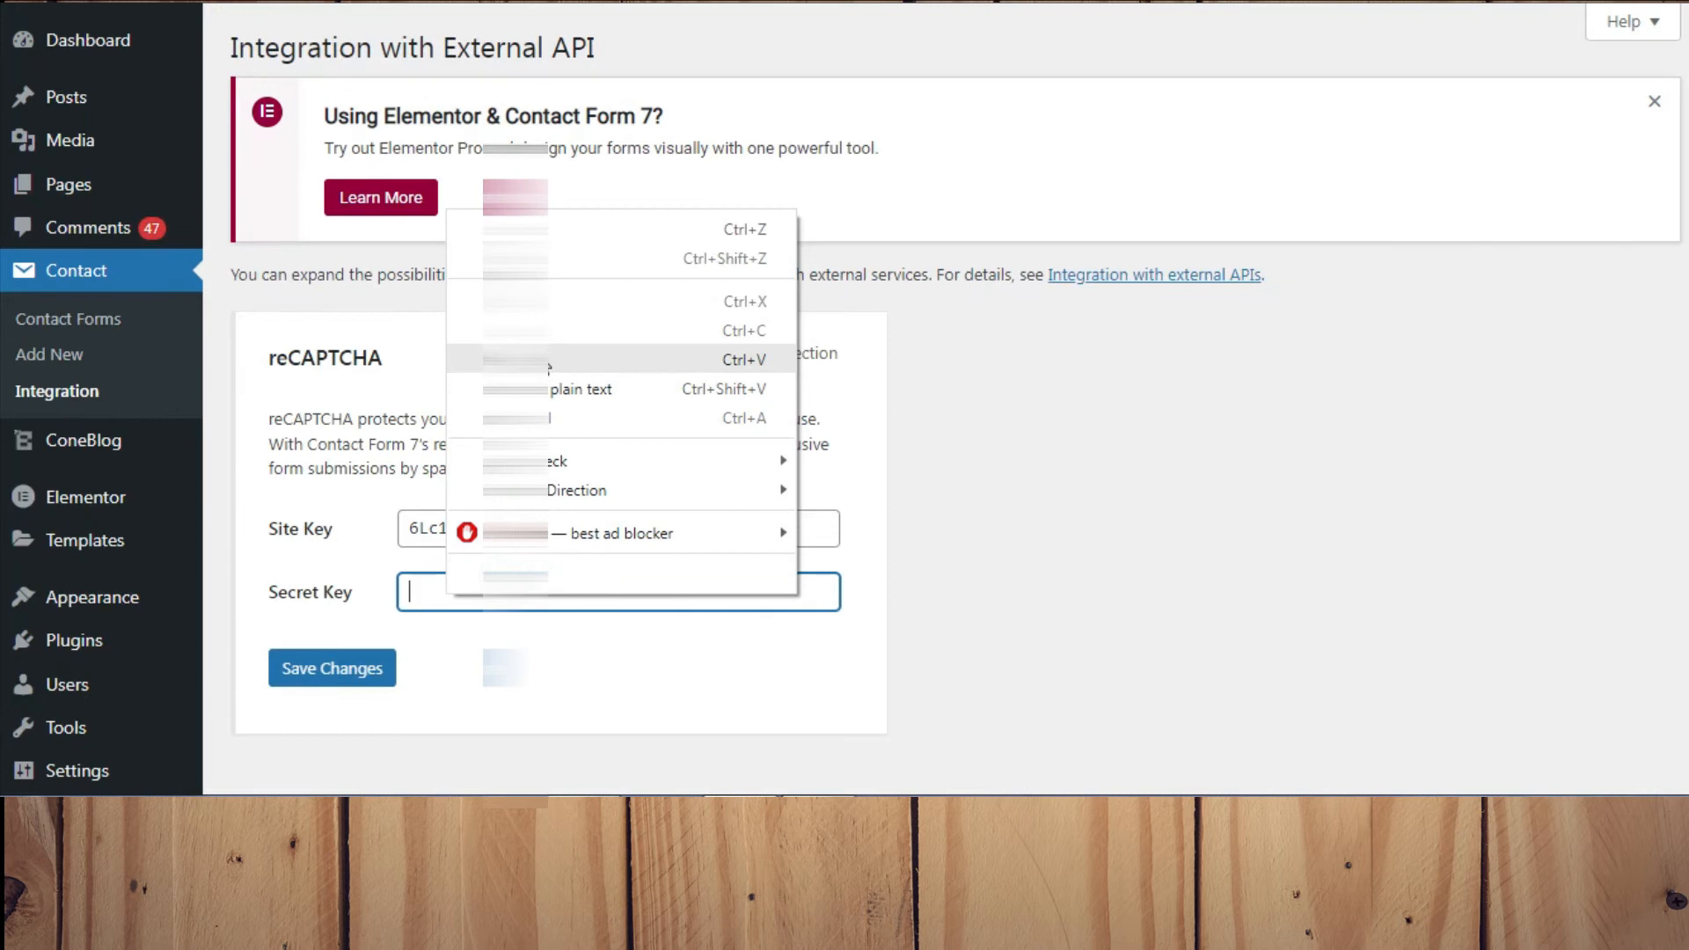
{"action": "left_click", "coordinate": [550, 361]}
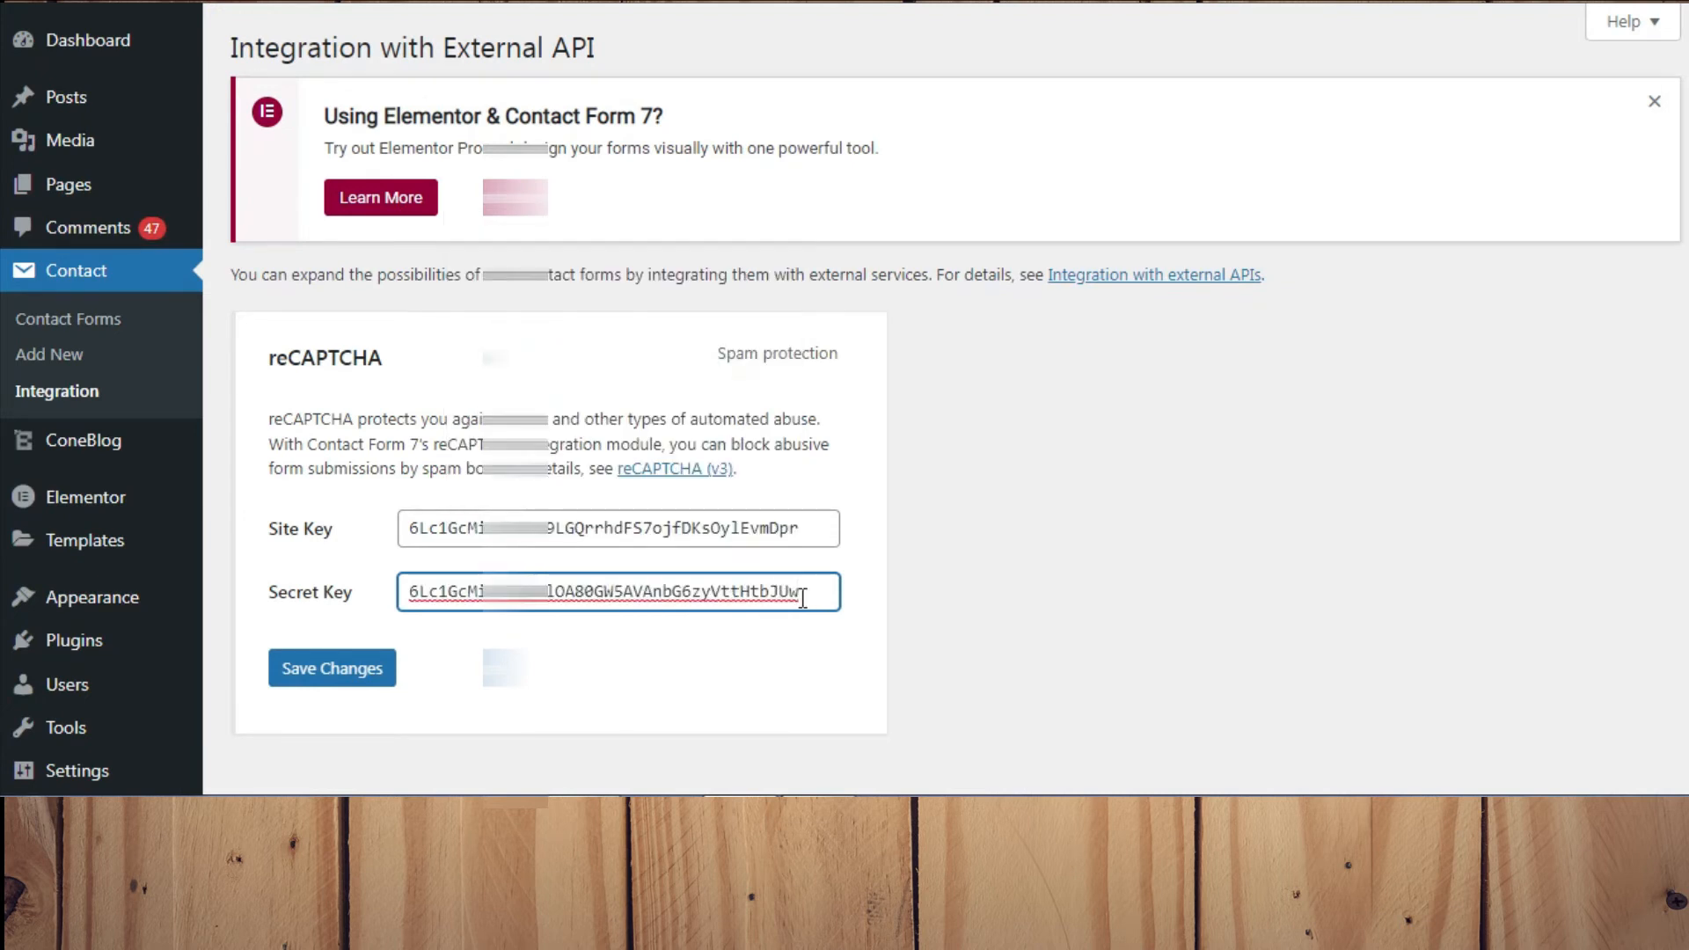
{"action": "scroll", "coordinate": [811, 592], "scroll_direction": "down", "scroll_amount": 2}
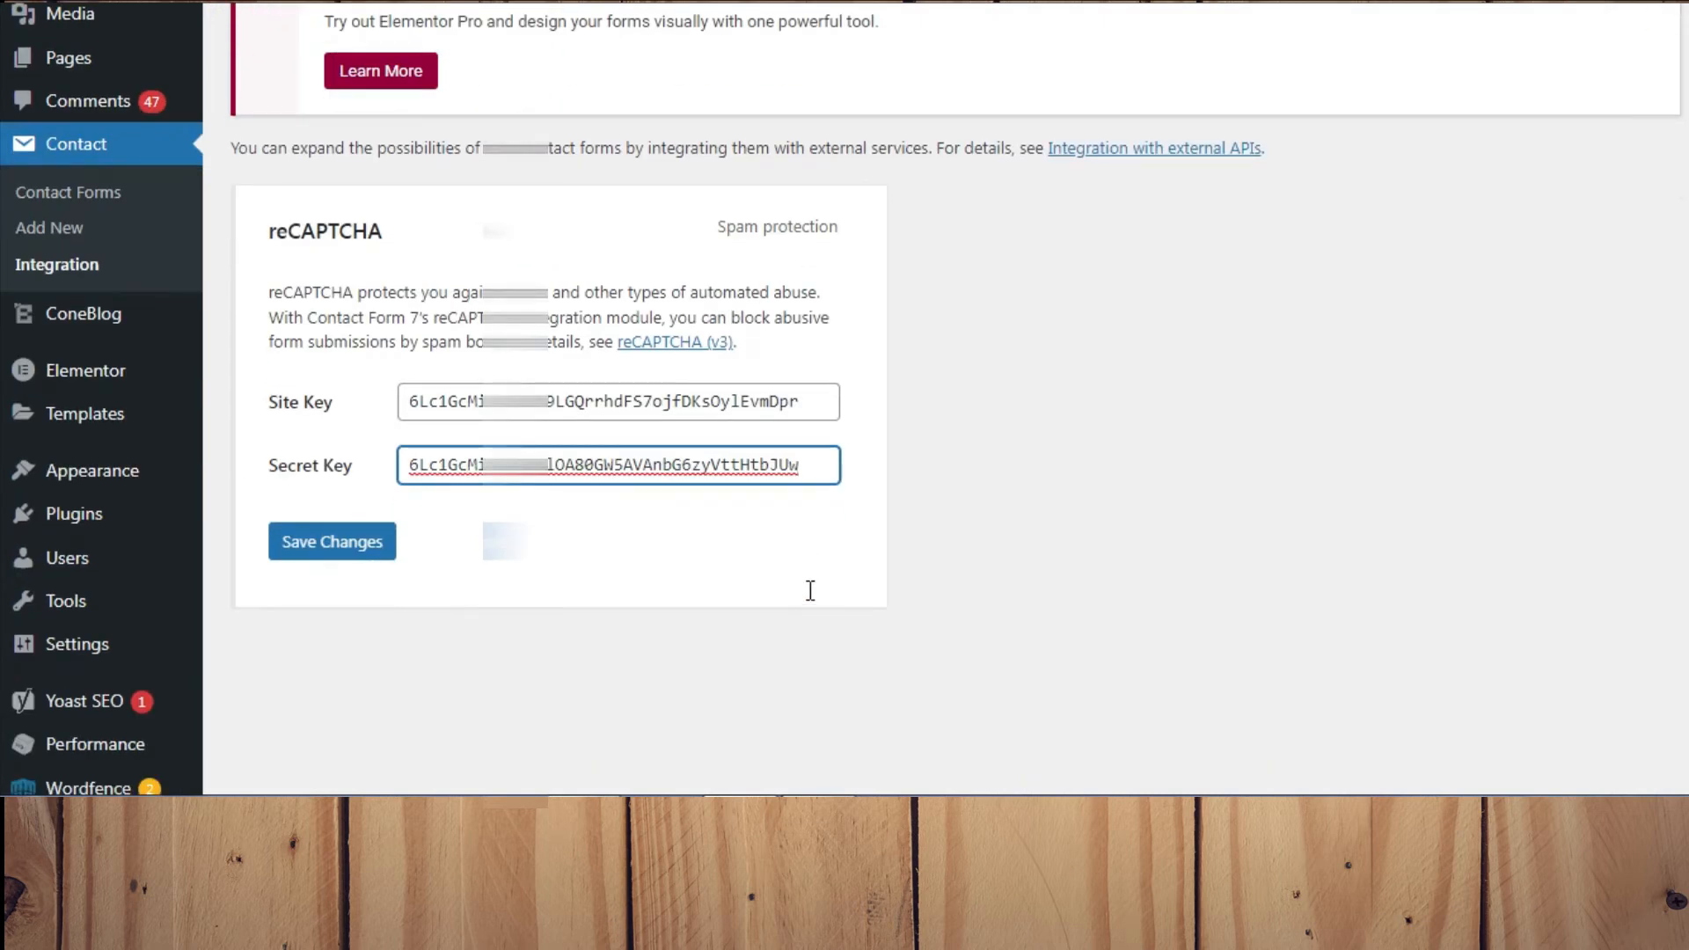
{"action": "left_click", "coordinate": [341, 542]}
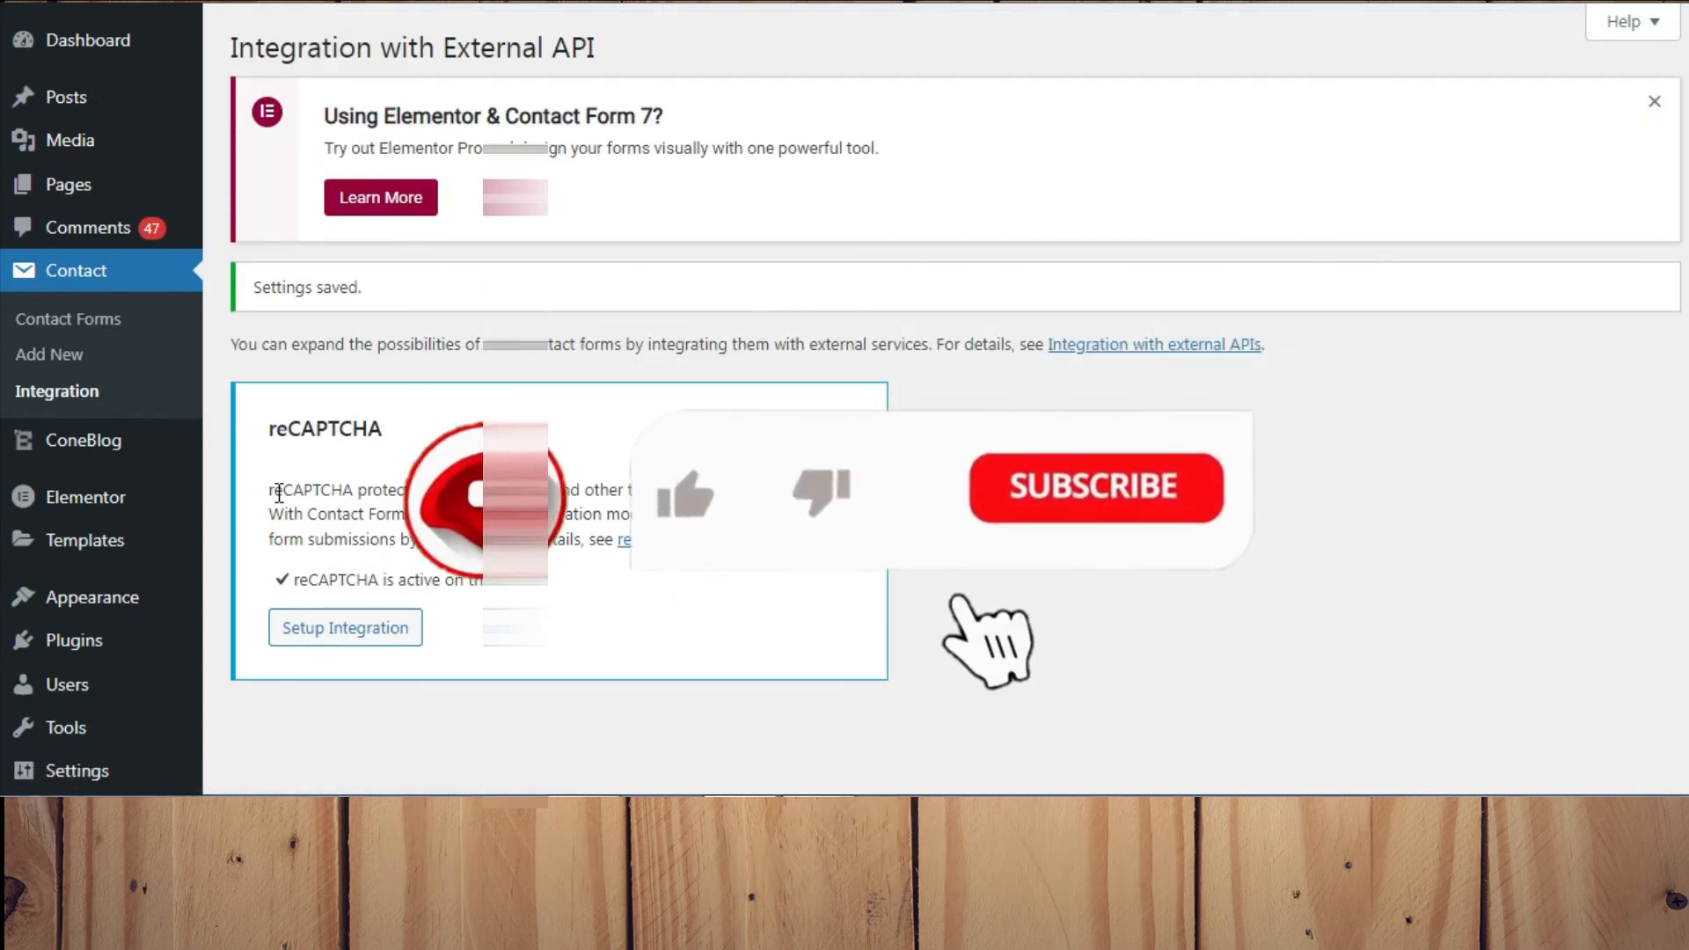
Review the reCAPTCHA integration's status in WordPress, and check the website's Contact Us page for the reCAPTCHA badge.
{"action": "left_click_drag", "start_coordinate": [273, 490], "coordinate": [743, 576]}
{"action": "left_click", "coordinate": [562, 620]}
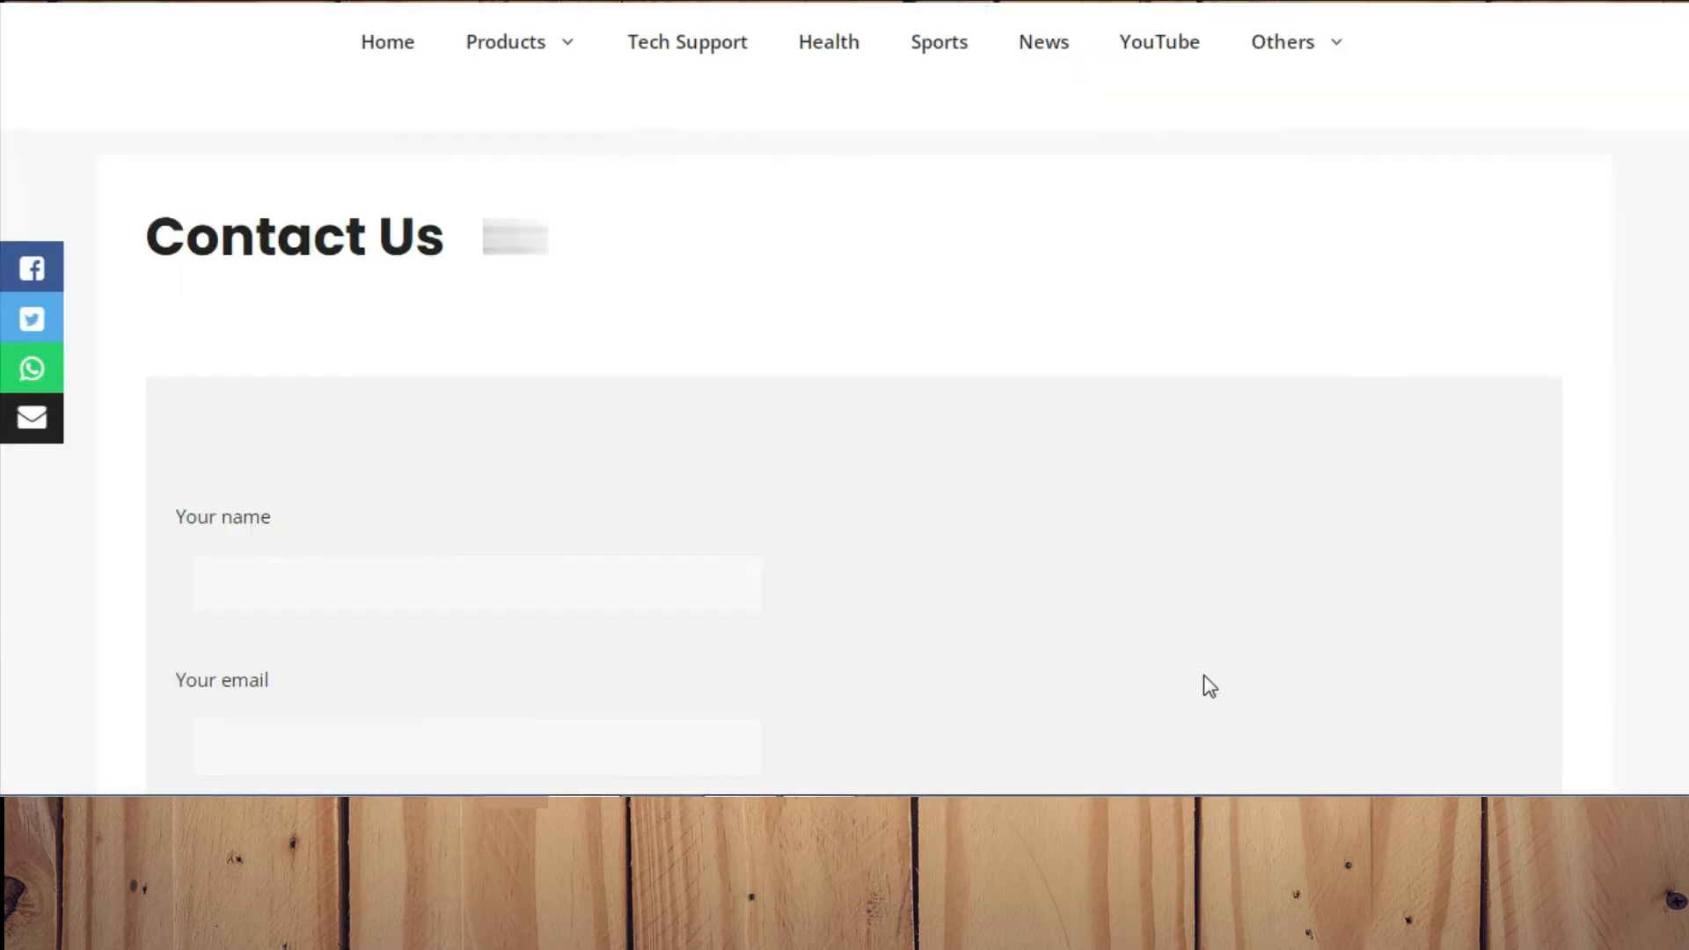
{"action": "scroll", "coordinate": [1172, 672], "scroll_direction": "down", "scroll_amount": 4}
{"action": "scroll", "coordinate": [1172, 676], "scroll_direction": "down", "scroll_amount": 2}
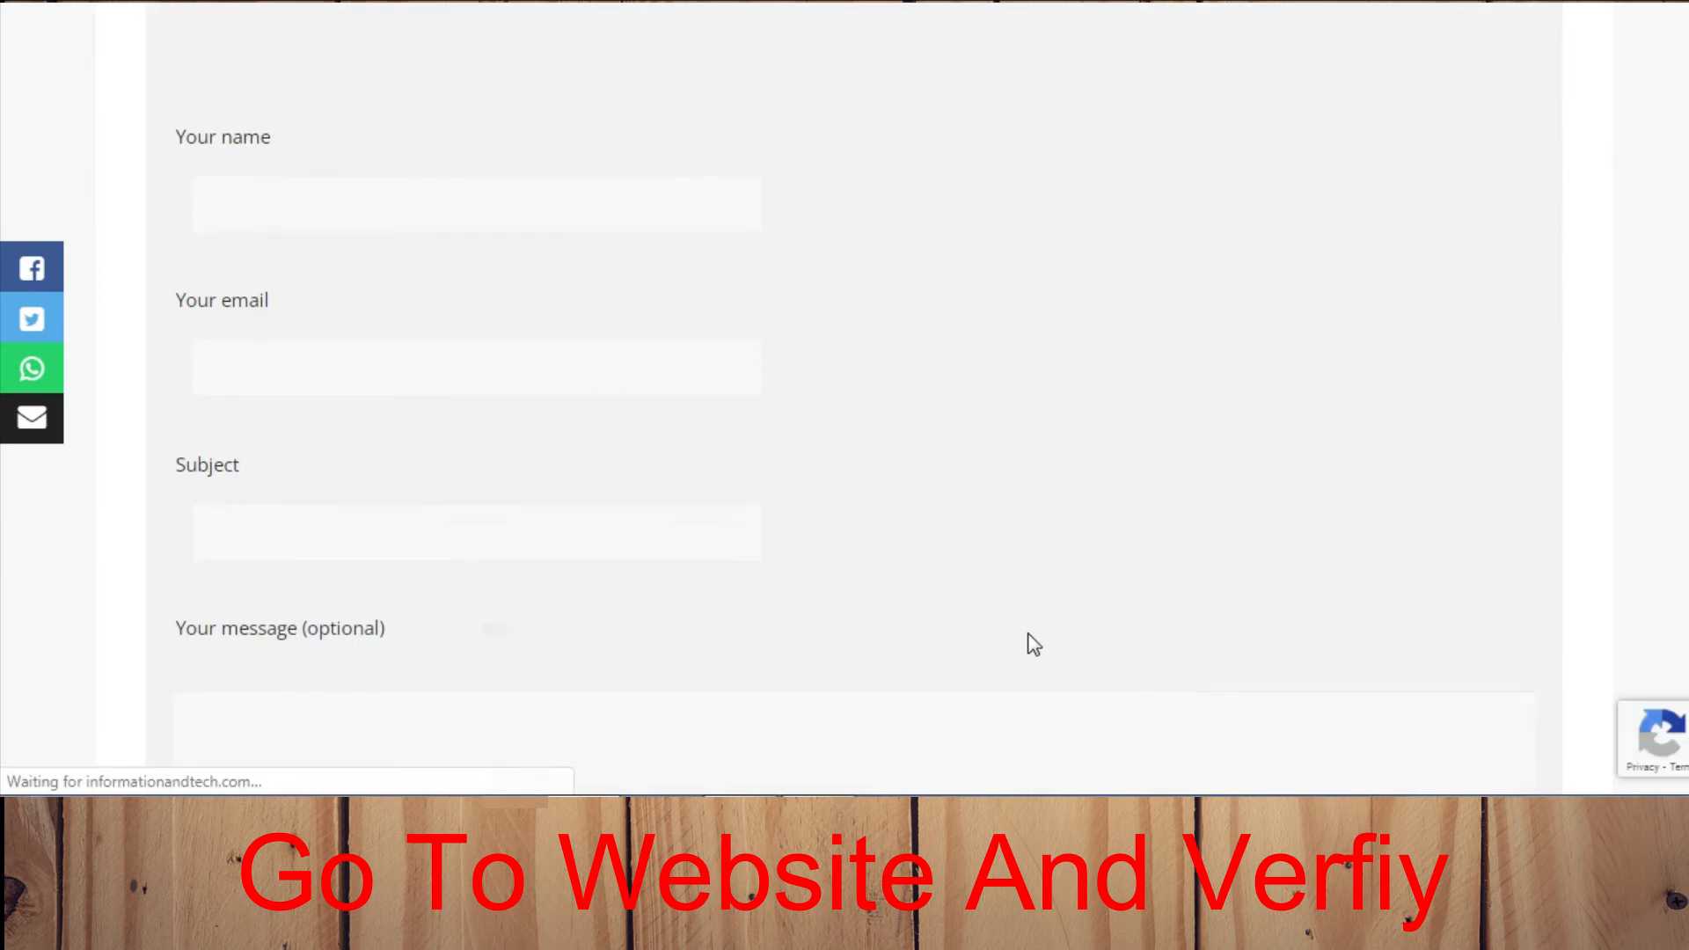
{"action": "mouse_move", "coordinate": [1597, 757]}
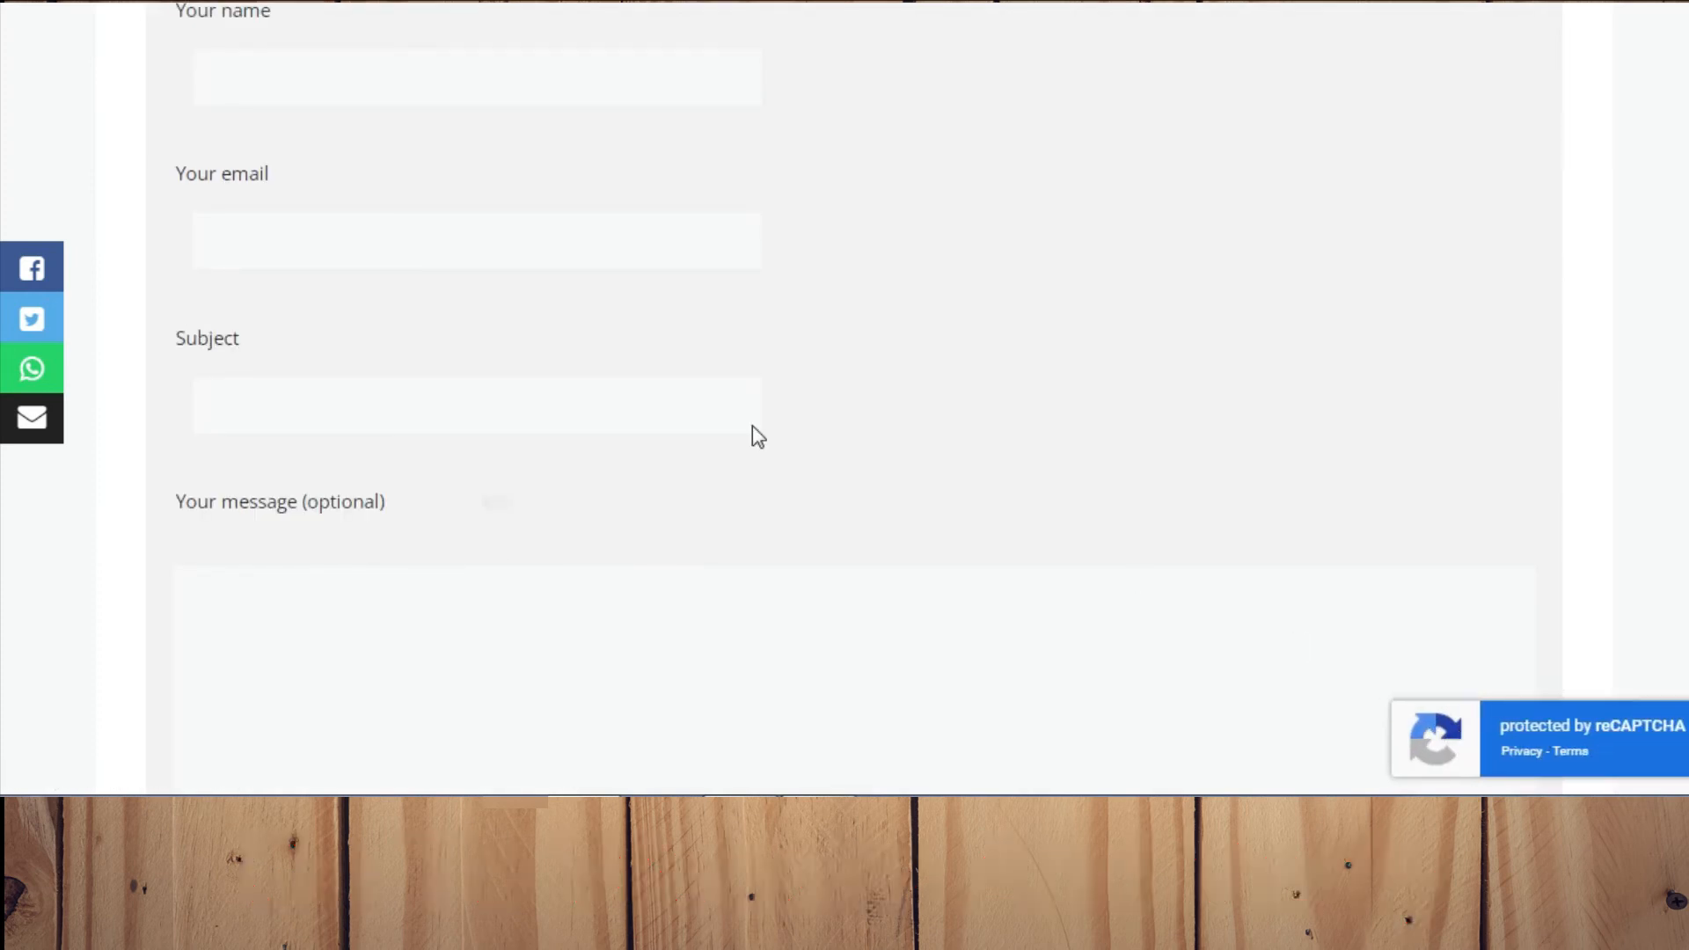
Examine the contact form's name, email, subject and message fields in turn, down to the Submit button and page footer.
{"action": "scroll", "coordinate": [456, 463], "scroll_direction": "up", "scroll_amount": 4}
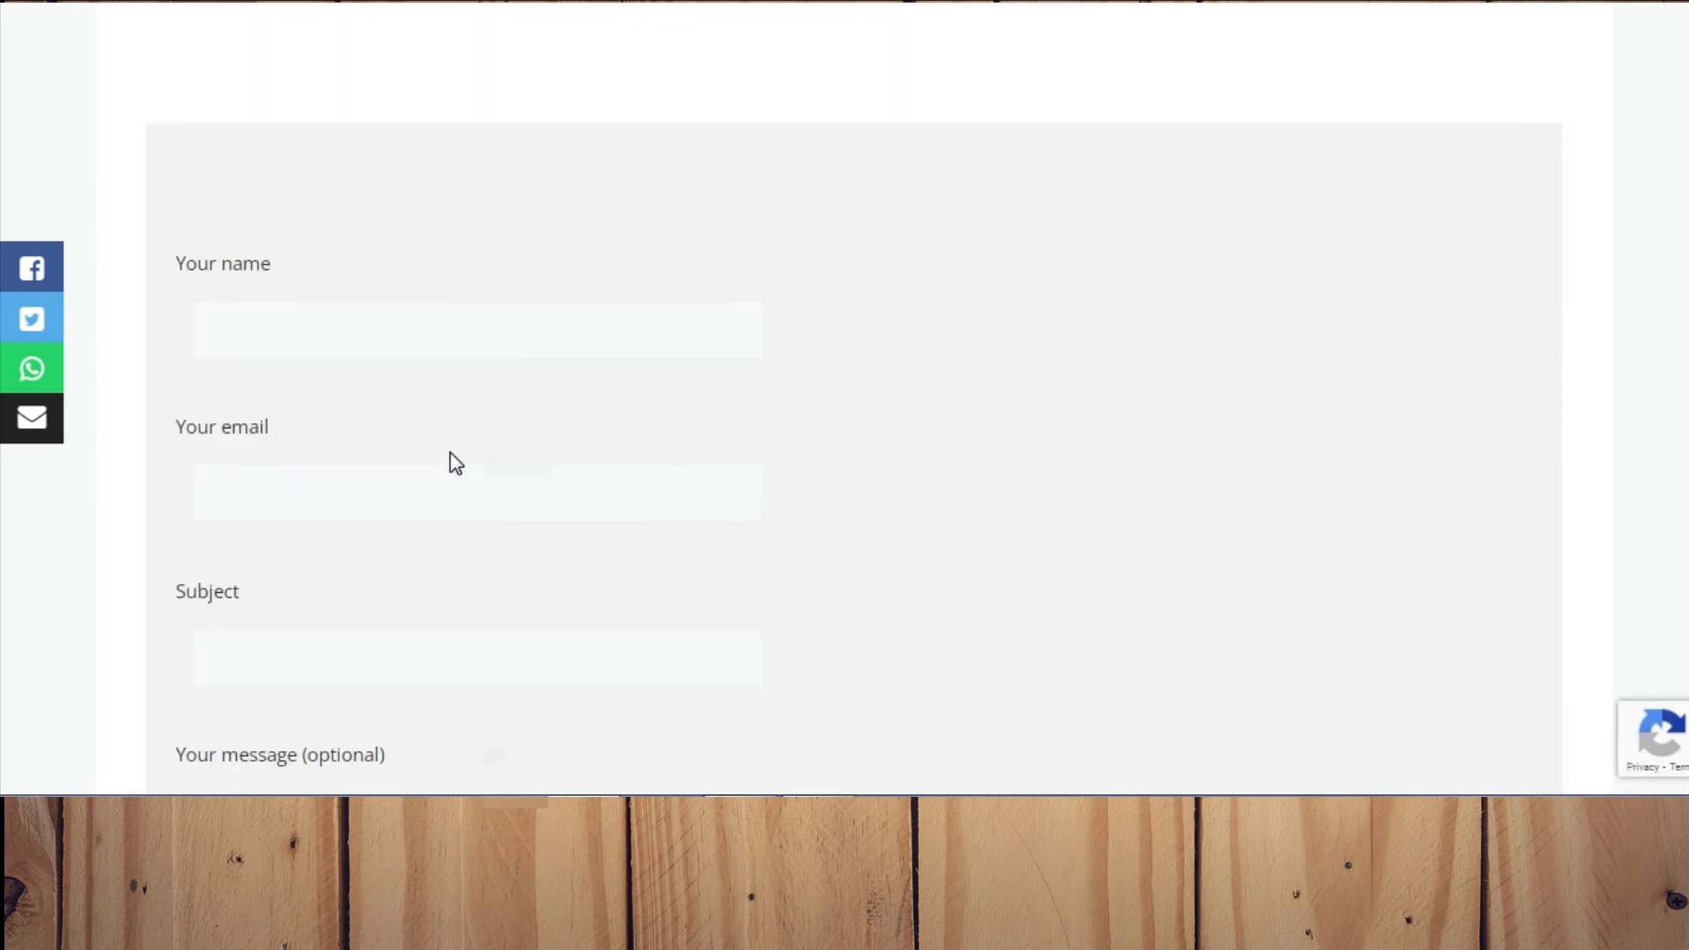
{"action": "left_click", "coordinate": [235, 389]}
{"action": "left_click", "coordinate": [359, 457]}
{"action": "scroll", "coordinate": [316, 405], "scroll_direction": "down", "scroll_amount": 3}
{"action": "left_click", "coordinate": [279, 337]}
{"action": "left_click", "coordinate": [239, 304]}
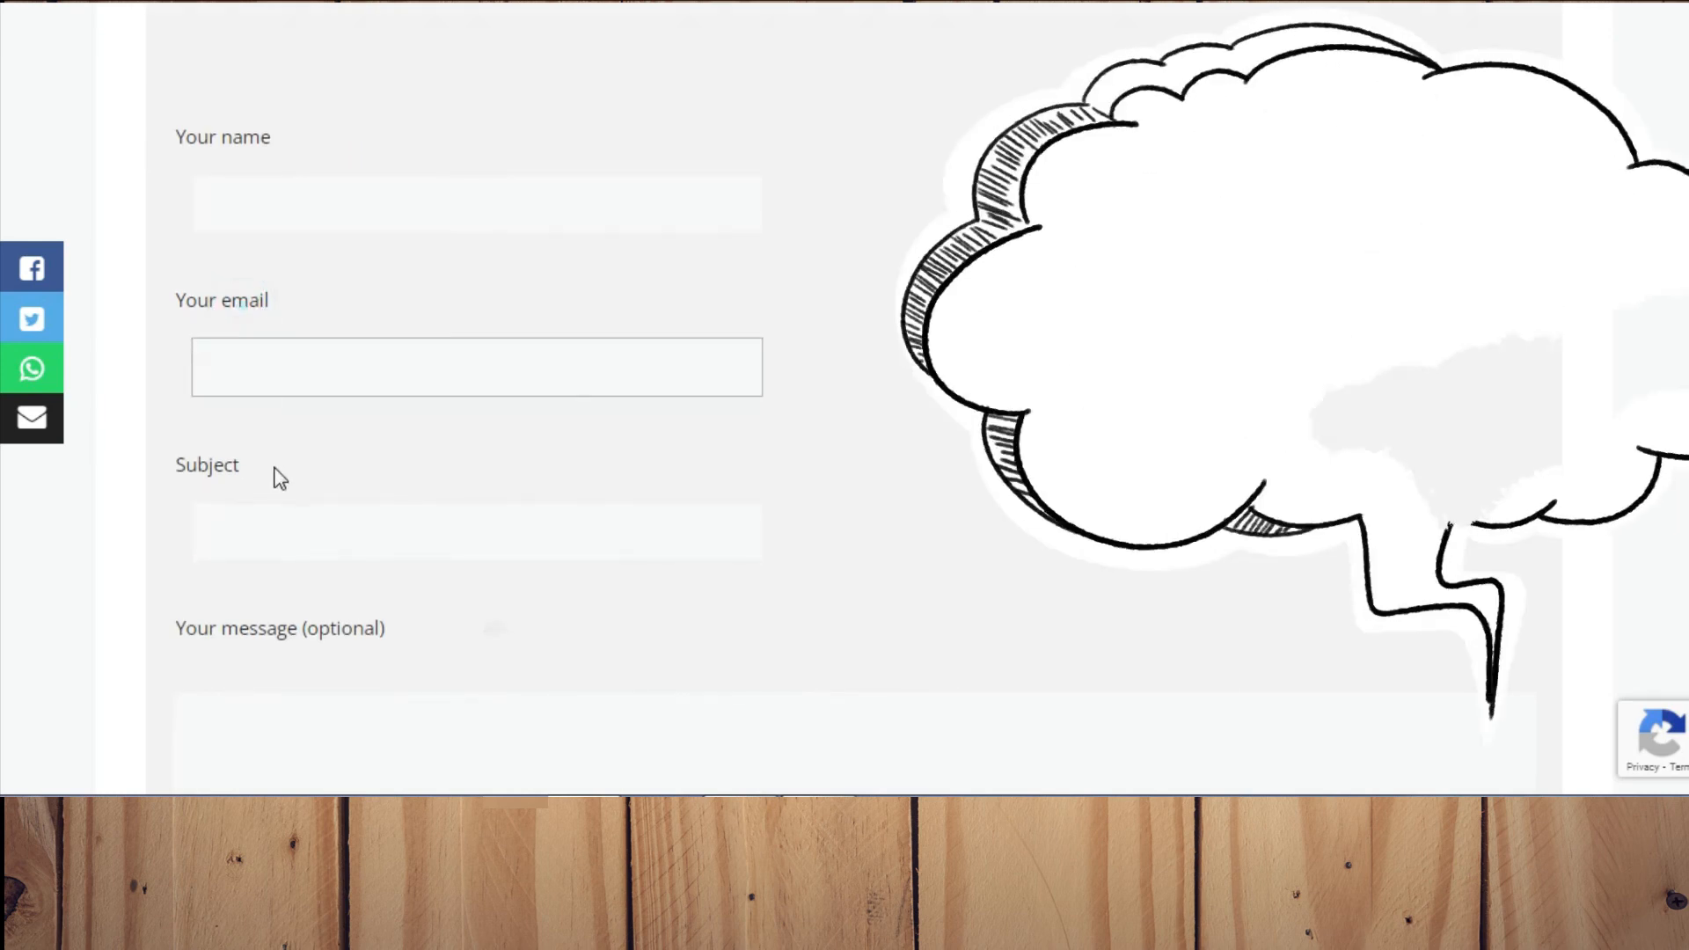
{"action": "scroll", "coordinate": [255, 405], "scroll_direction": "down", "scroll_amount": 3}
{"action": "left_click", "coordinate": [228, 234]}
{"action": "left_click", "coordinate": [204, 274]}
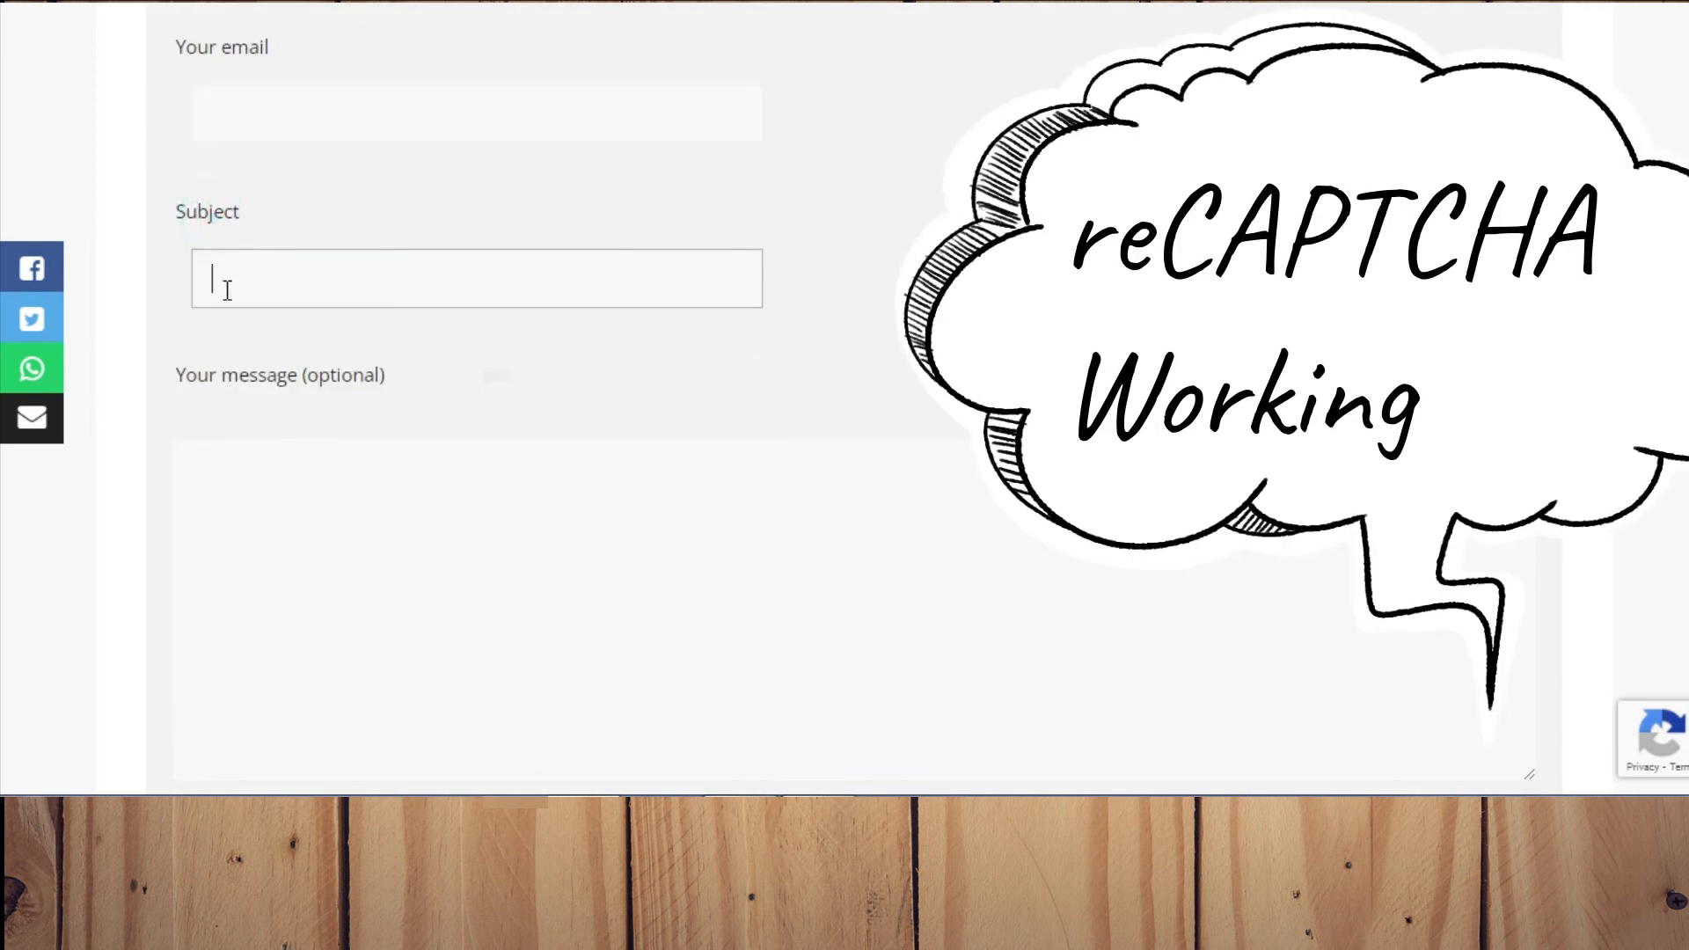
{"action": "left_click", "coordinate": [246, 404]}
{"action": "left_click", "coordinate": [275, 475]}
{"action": "scroll", "coordinate": [279, 479], "scroll_direction": "down", "scroll_amount": 4}
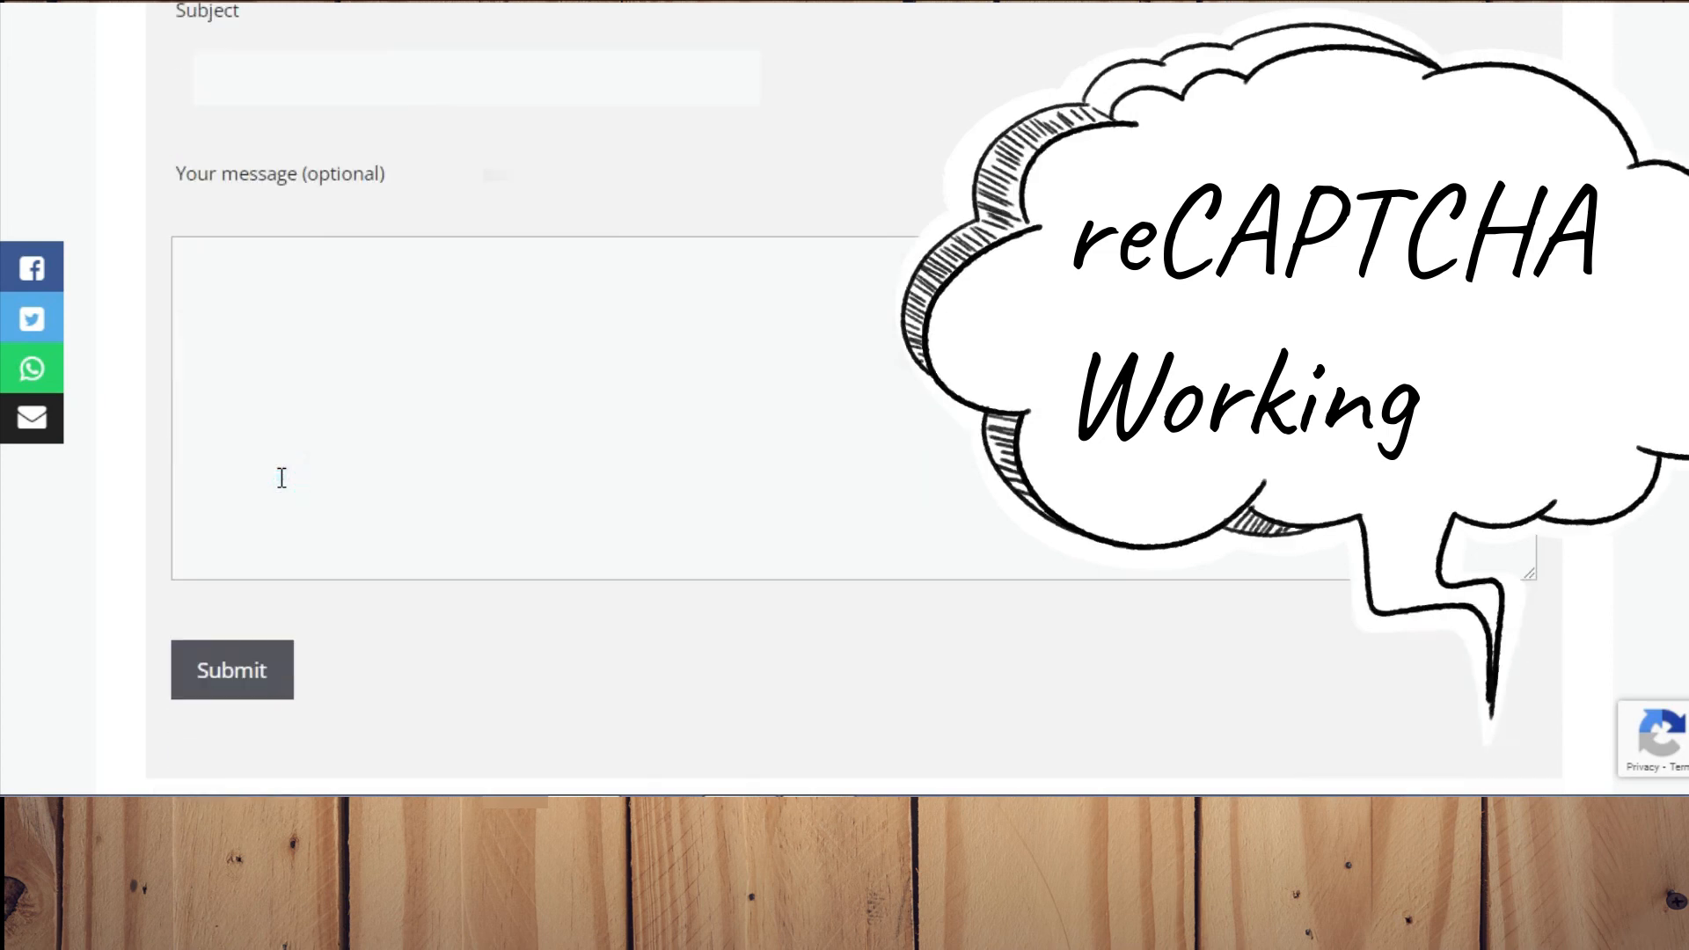
{"action": "scroll", "coordinate": [272, 513], "scroll_direction": "down", "scroll_amount": 1}
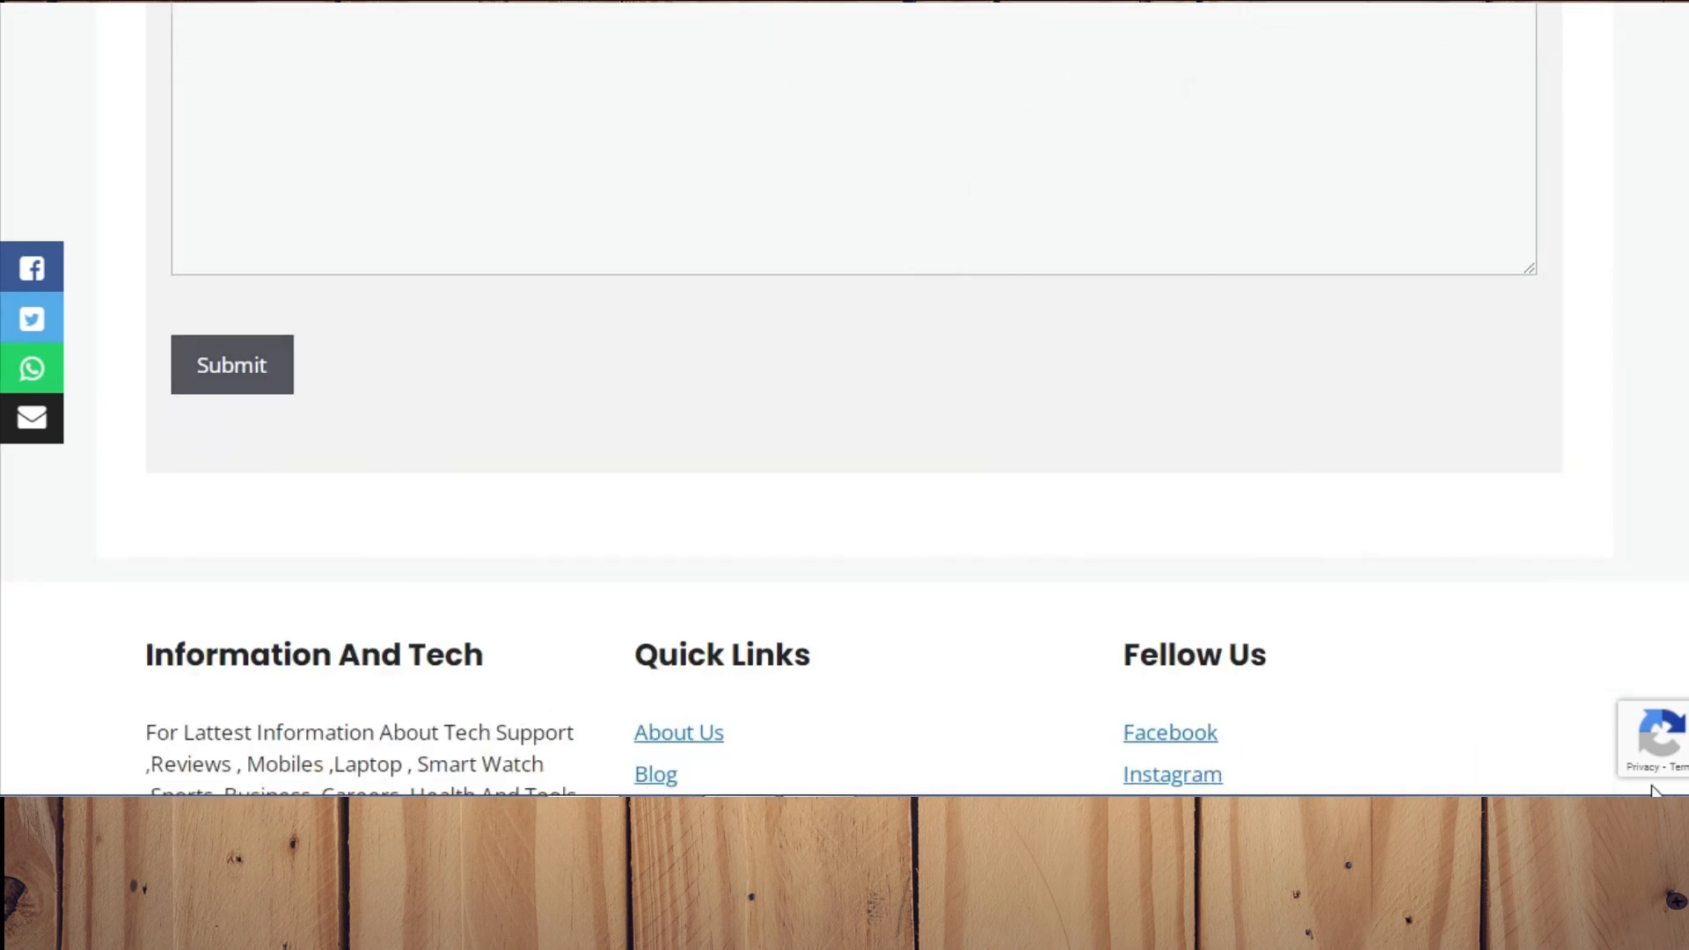